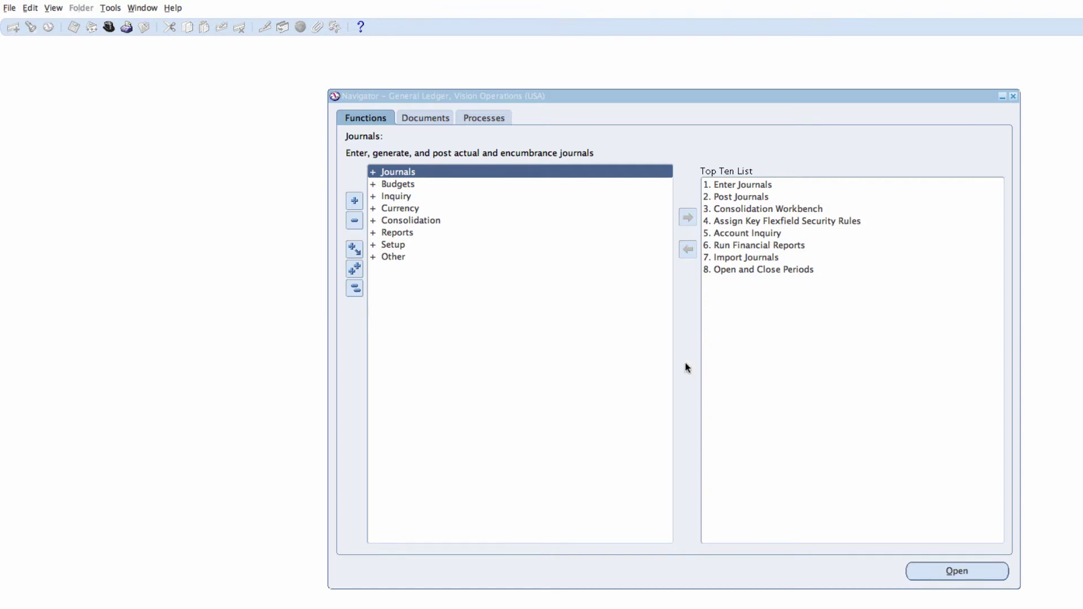
From the Navigator's Journals group, open Enter Journals with its Find Journals dialog
{"action": "left_click", "coordinate": [492, 95]}
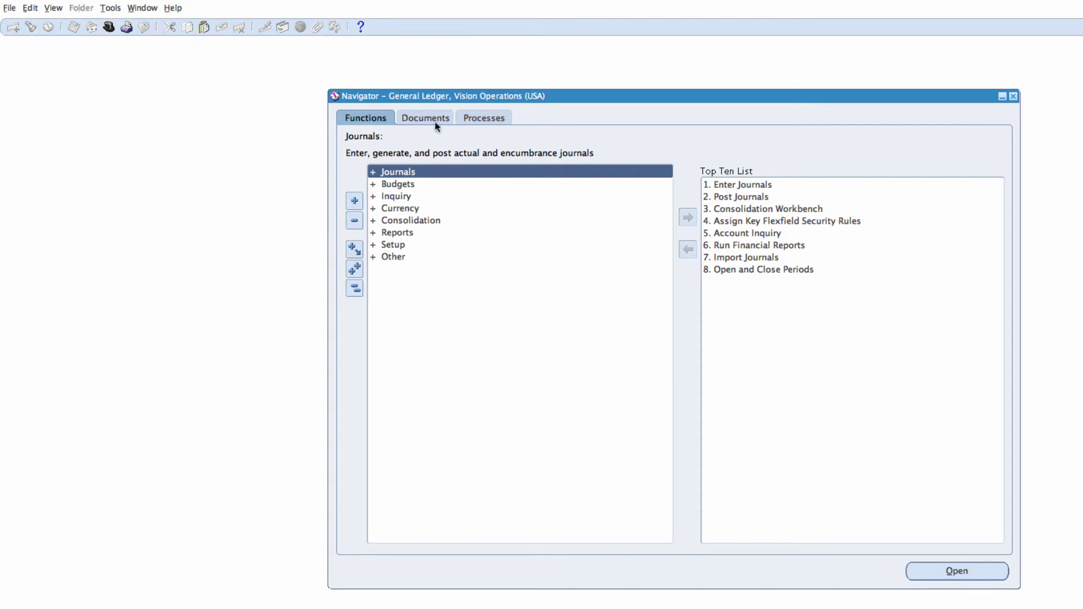
{"action": "left_click", "coordinate": [402, 174]}
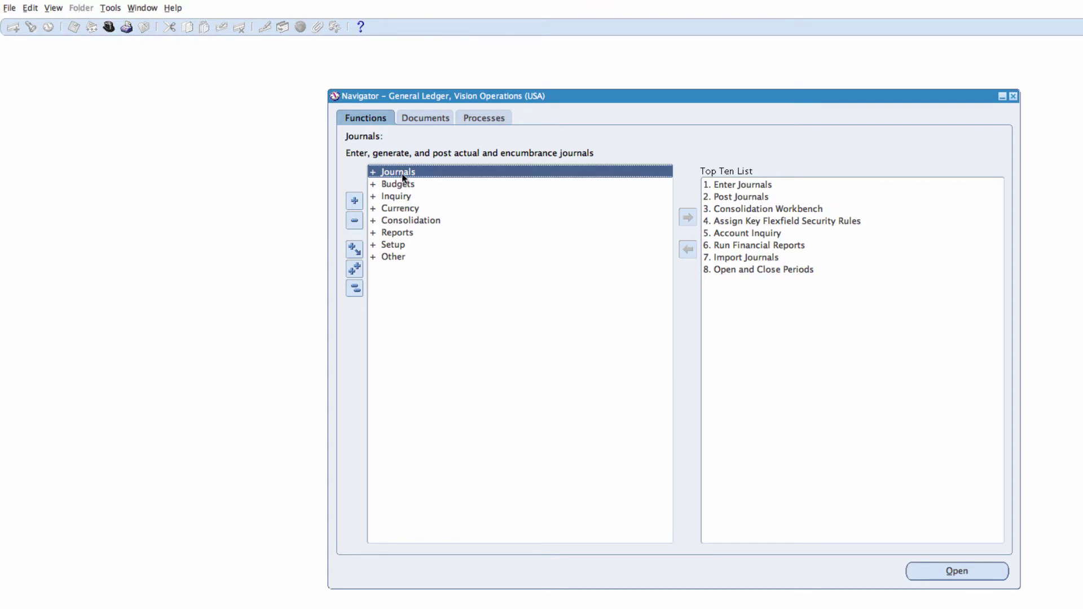
{"action": "double_click", "coordinate": [401, 174]}
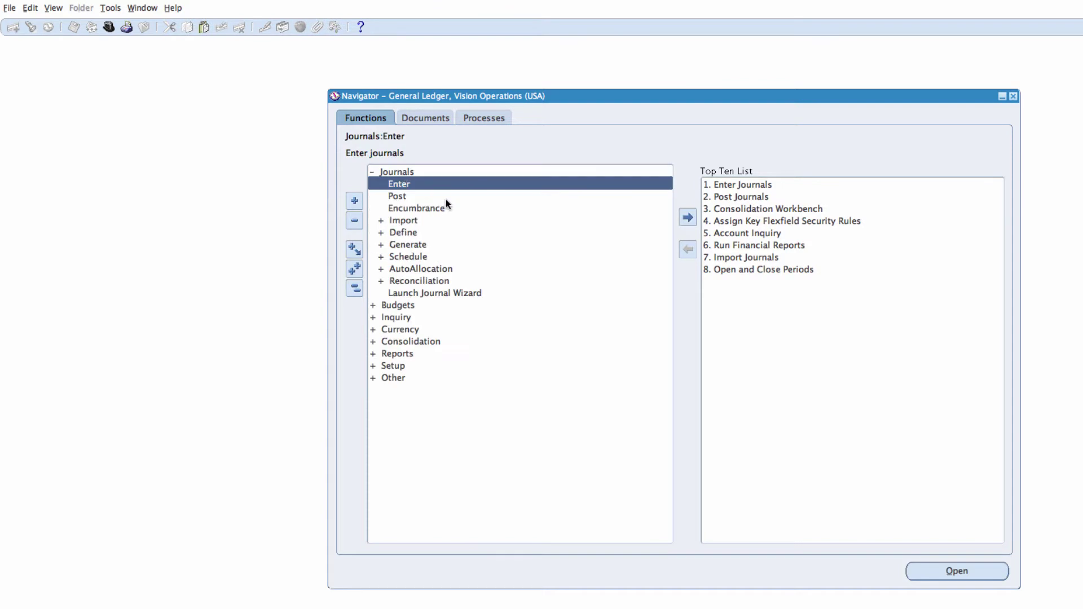
{"action": "double_click", "coordinate": [398, 184]}
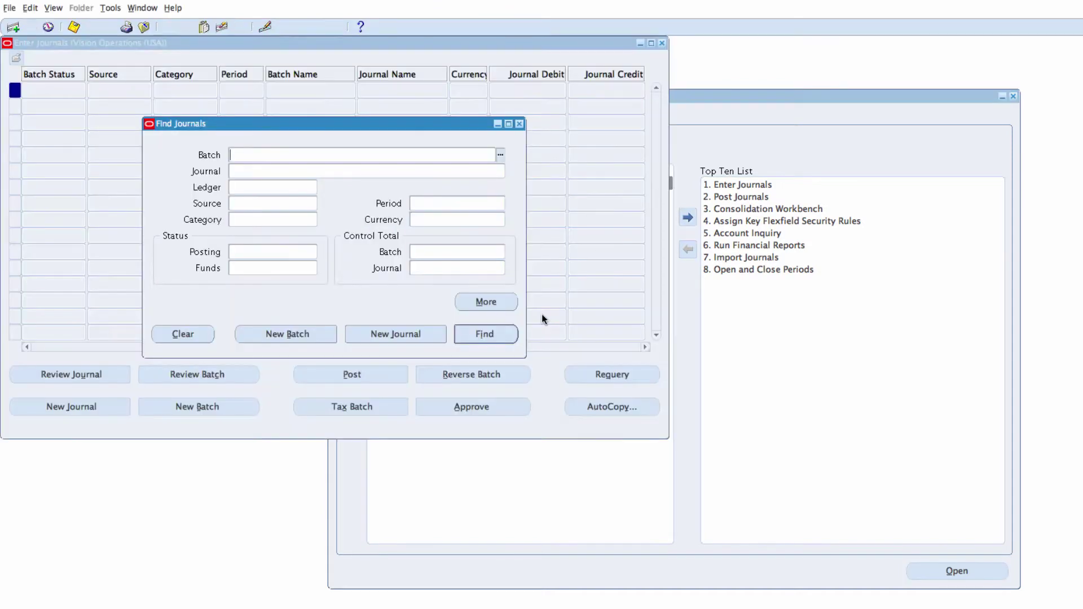
Start a new batch named AS COMPUTER PURCHASES AND SALES for period Dec-16
{"action": "left_click", "coordinate": [290, 334]}
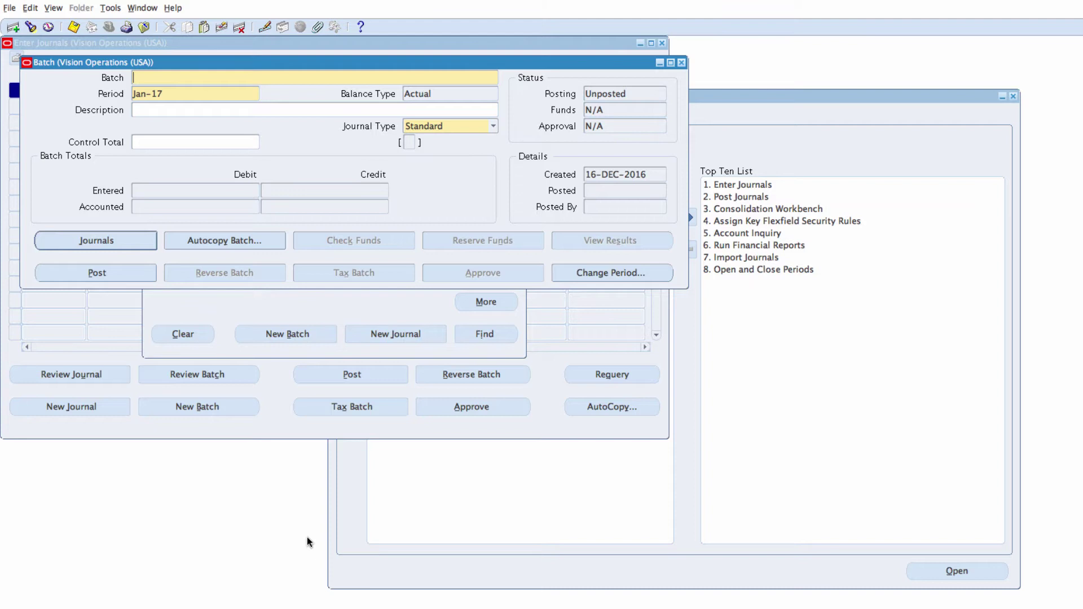
{"action": "type", "text": "AS COMPUTER PURCHA"}
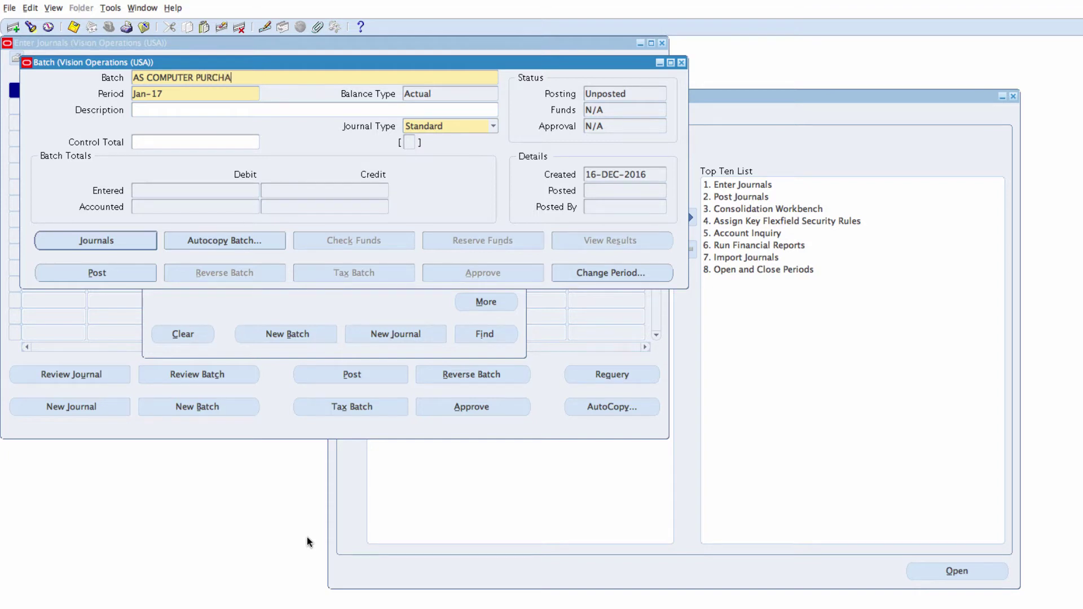
{"action": "type", "text": "SES AND SALES"}
{"action": "key", "text": "Tab"}
{"action": "type", "text": "DE"}
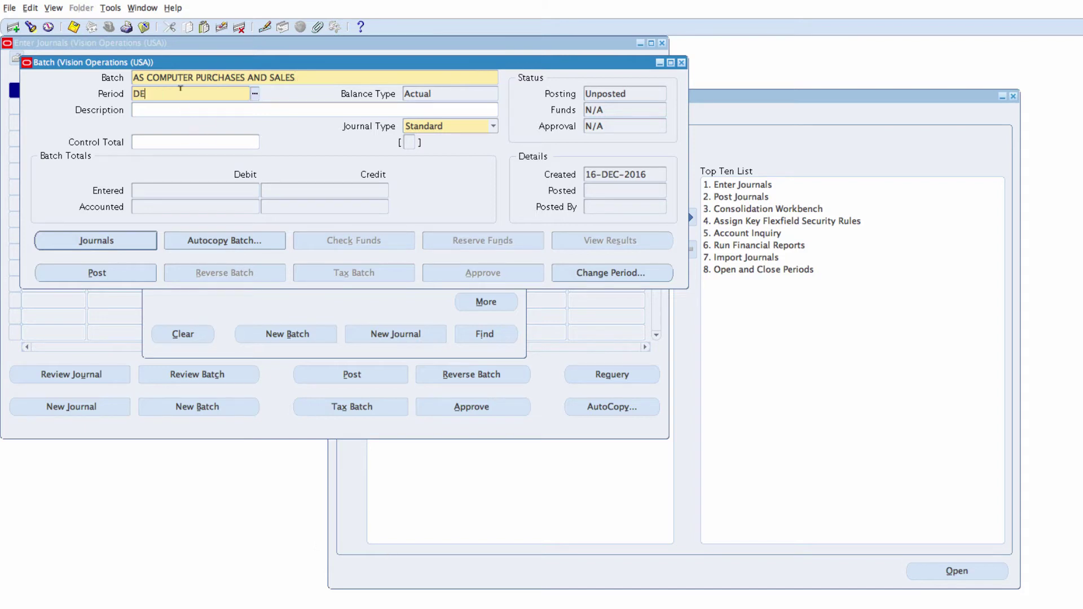
{"action": "type", "text": "C-16"}
{"action": "key", "text": "Tab"}
Copy the batch name into the description and set the control total to 220000
{"action": "triple_click", "coordinate": [305, 78]}
{"action": "key", "text": "ctrl+c"}
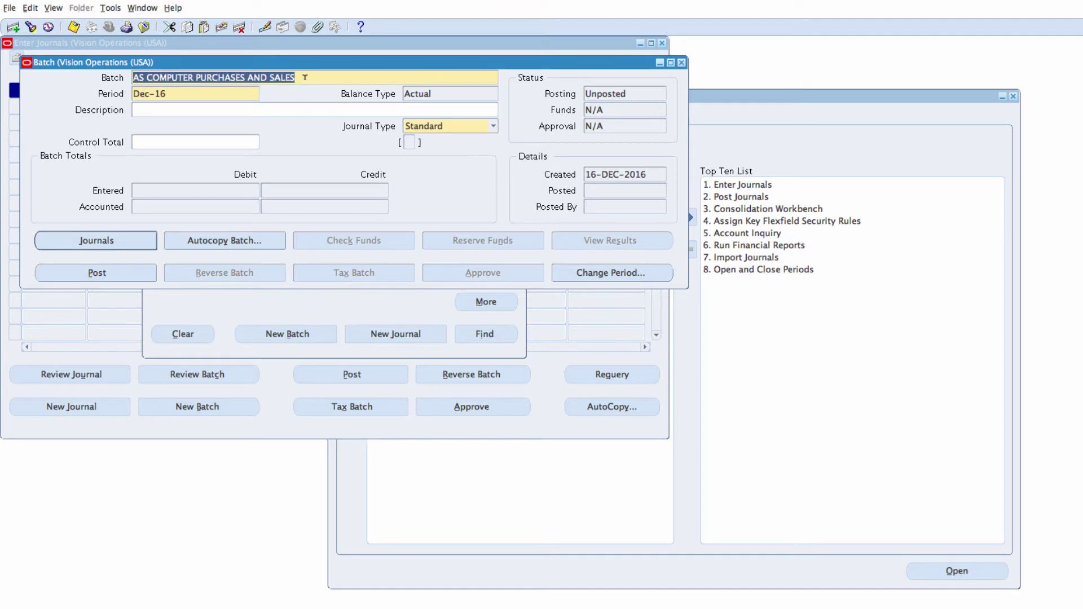
{"action": "left_click", "coordinate": [146, 108]}
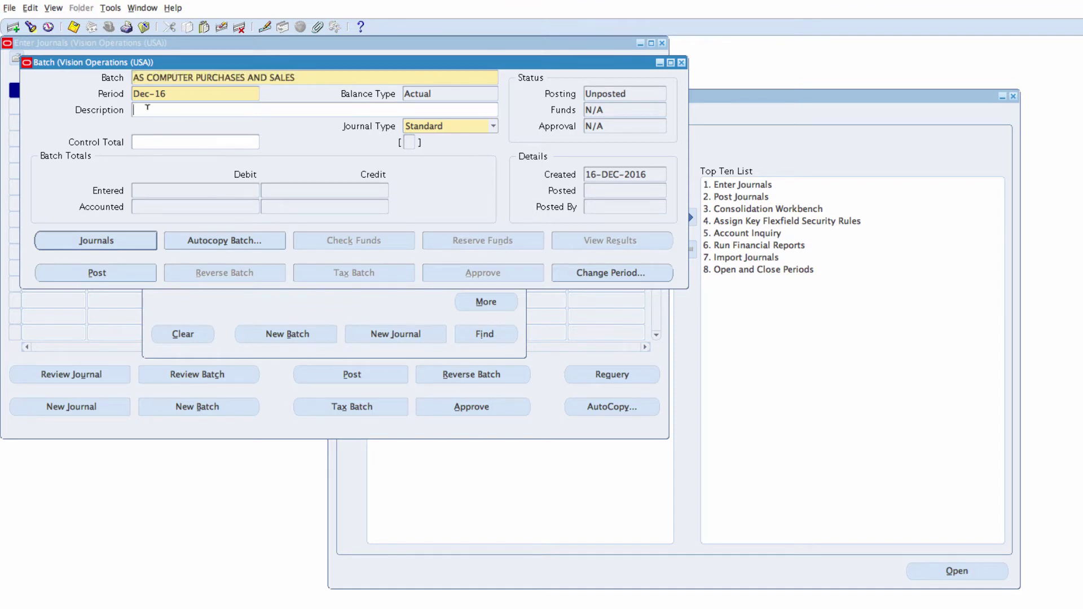
{"action": "key", "text": "ctrl+v"}
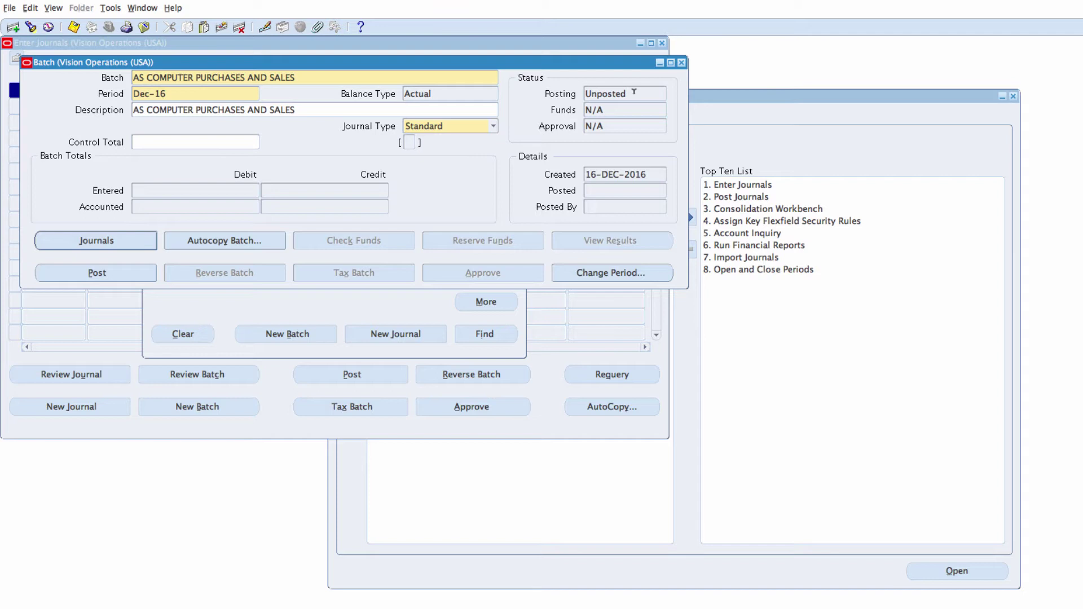
{"action": "key", "text": "shift+Tab"}
{"action": "left_click", "coordinate": [203, 143]}
{"action": "type", "text": "220000"}
{"action": "key", "text": "alt+j"}
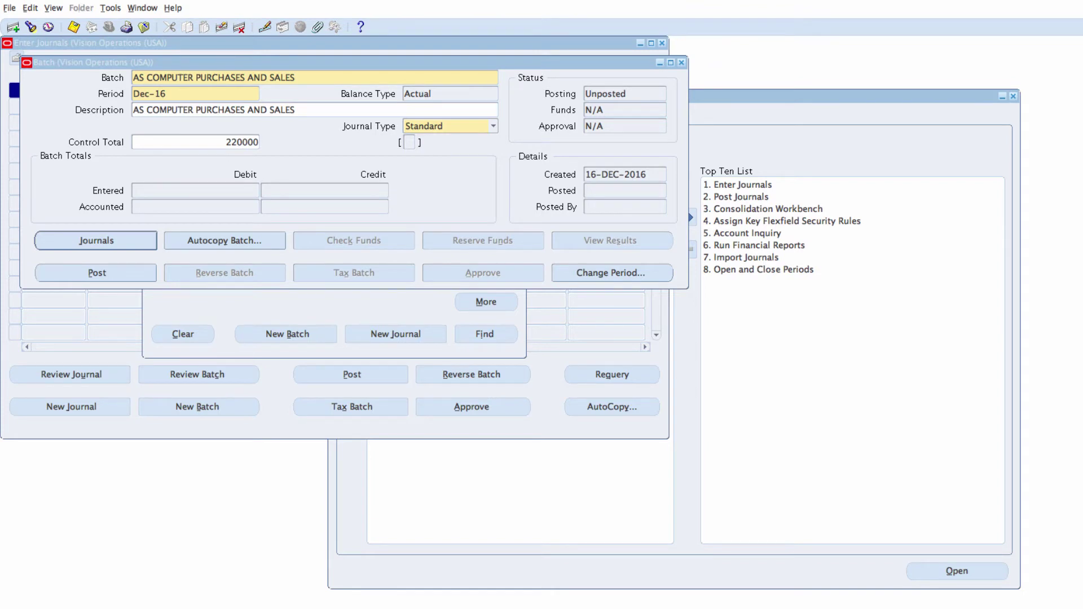
Name the batch's first journal AS COMPUTER PURCHASES with category Addition
{"action": "left_click", "coordinate": [95, 241]}
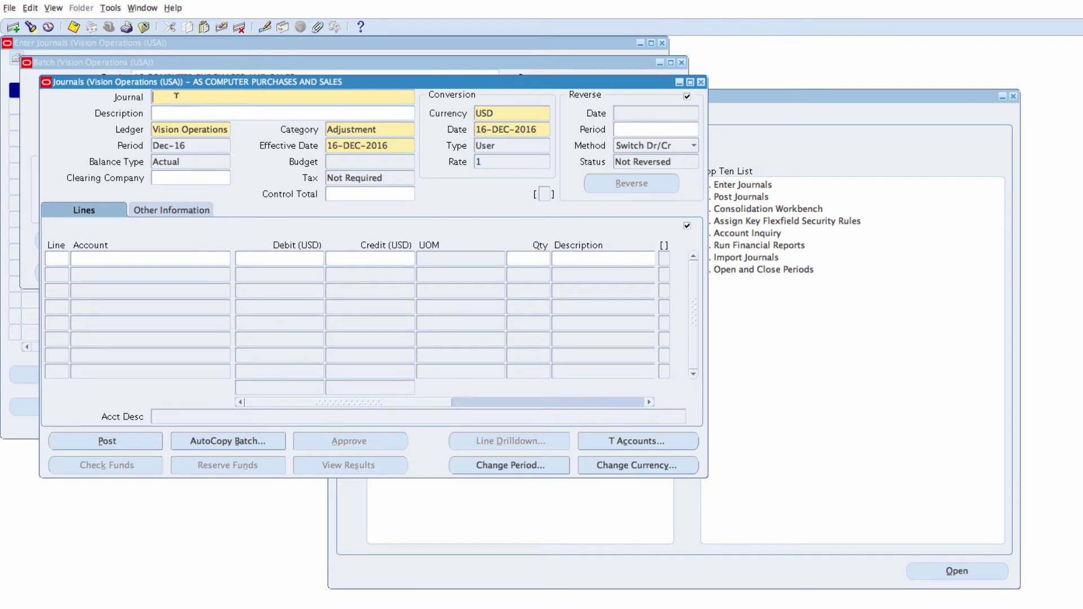
{"action": "type", "text": "AS COMPUTER PURCHASES"}
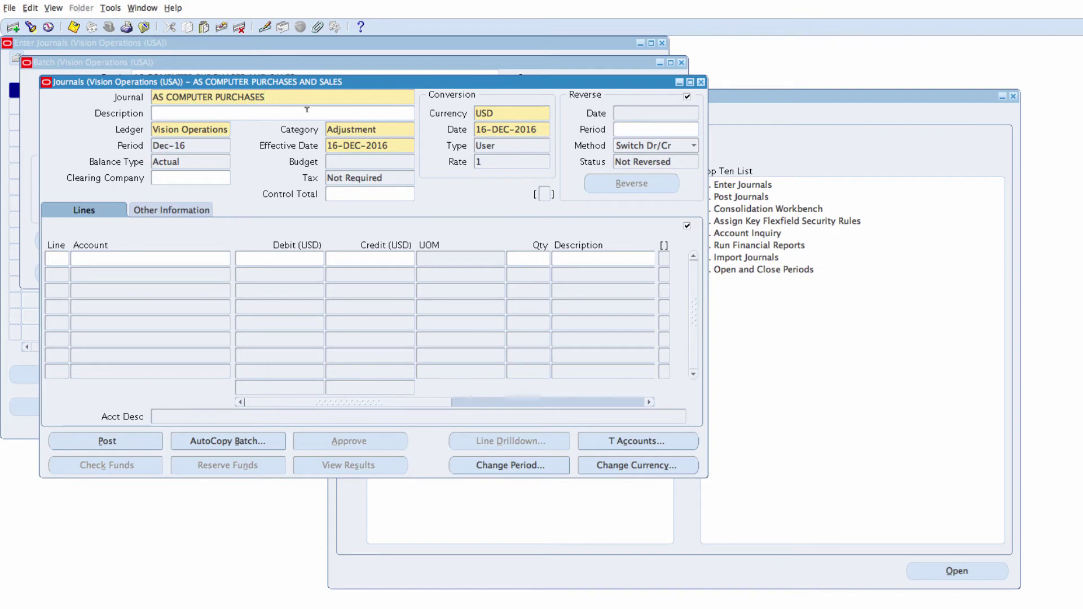
{"action": "left_click", "coordinate": [386, 126]}
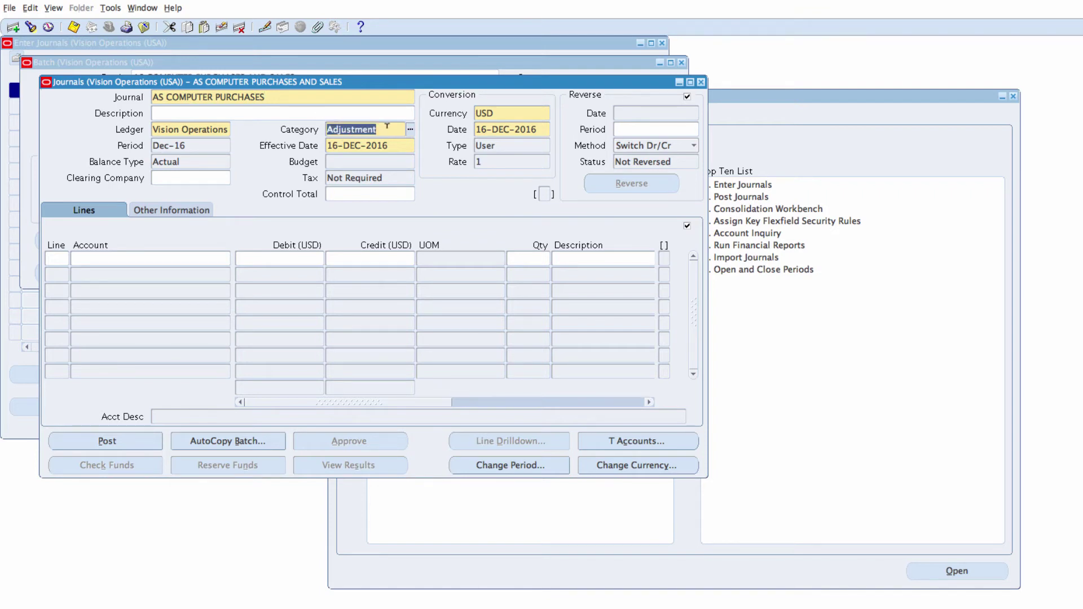
{"action": "type", "text": "ADDI"}
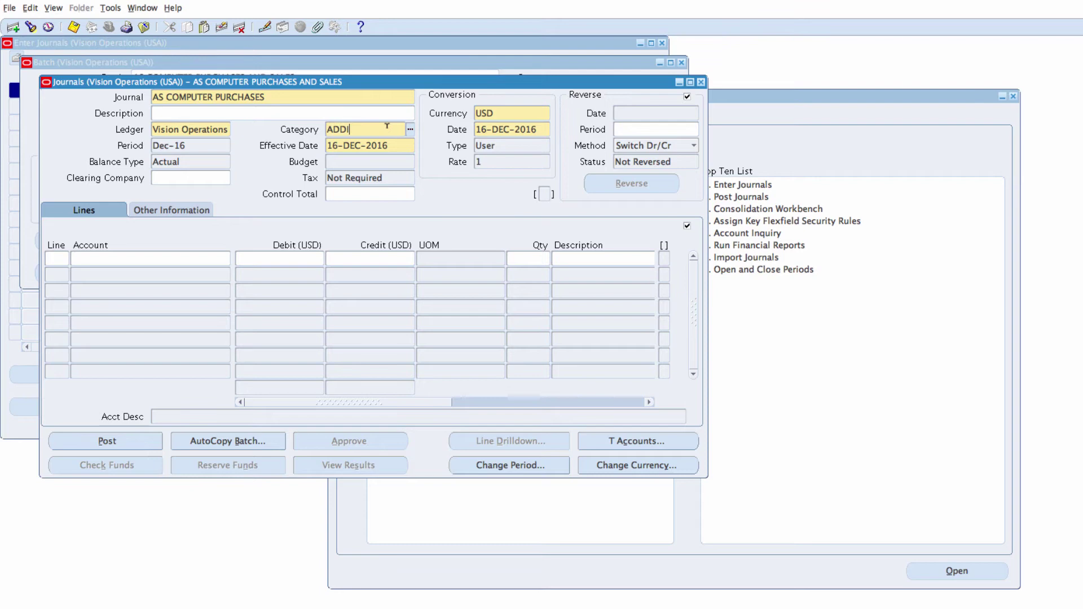
{"action": "key", "text": "Tab"}
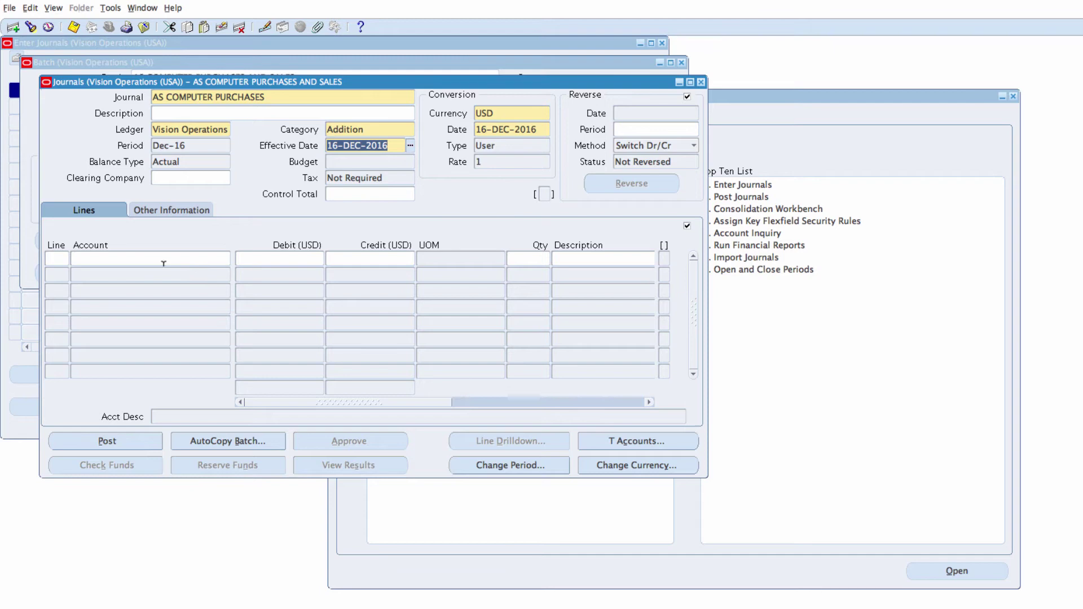
{"action": "left_click", "coordinate": [53, 258]}
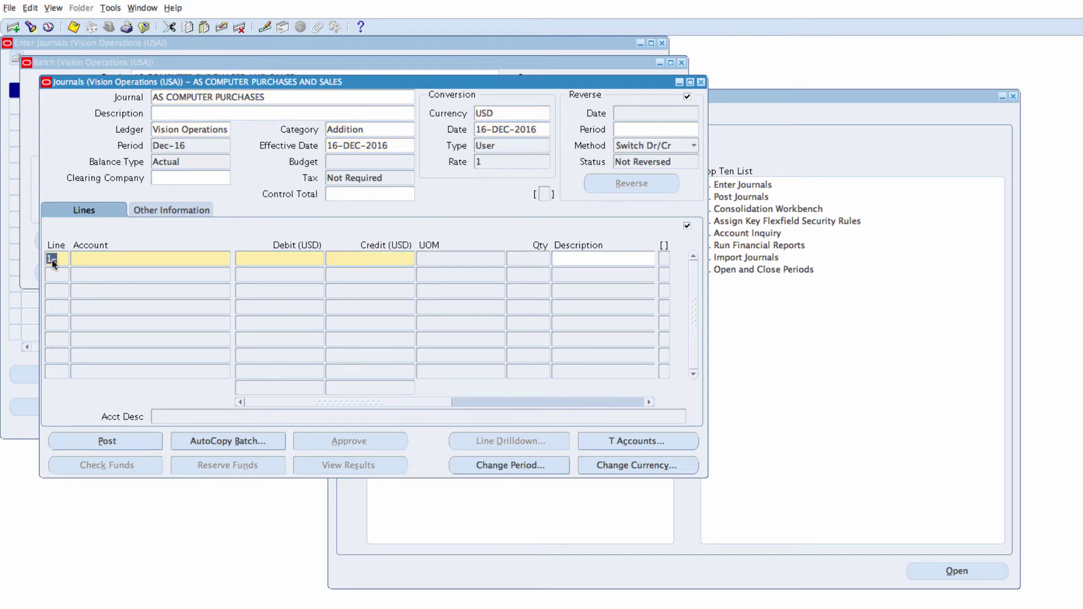
{"action": "type", "text": "10"}
{"action": "key", "text": "Tab"}
{"action": "left_click", "coordinate": [226, 259]}
{"action": "left_click", "coordinate": [438, 298]}
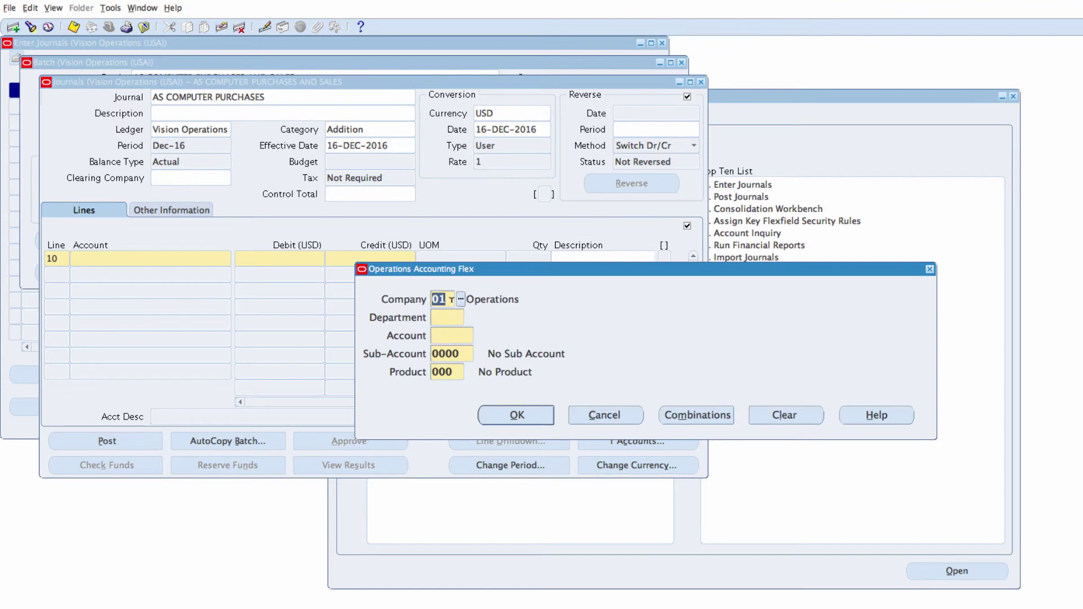
{"action": "type", "text": "50"}
{"action": "key", "text": "Tab"}
{"action": "type", "text": "000"}
{"action": "key", "text": "Tab"}
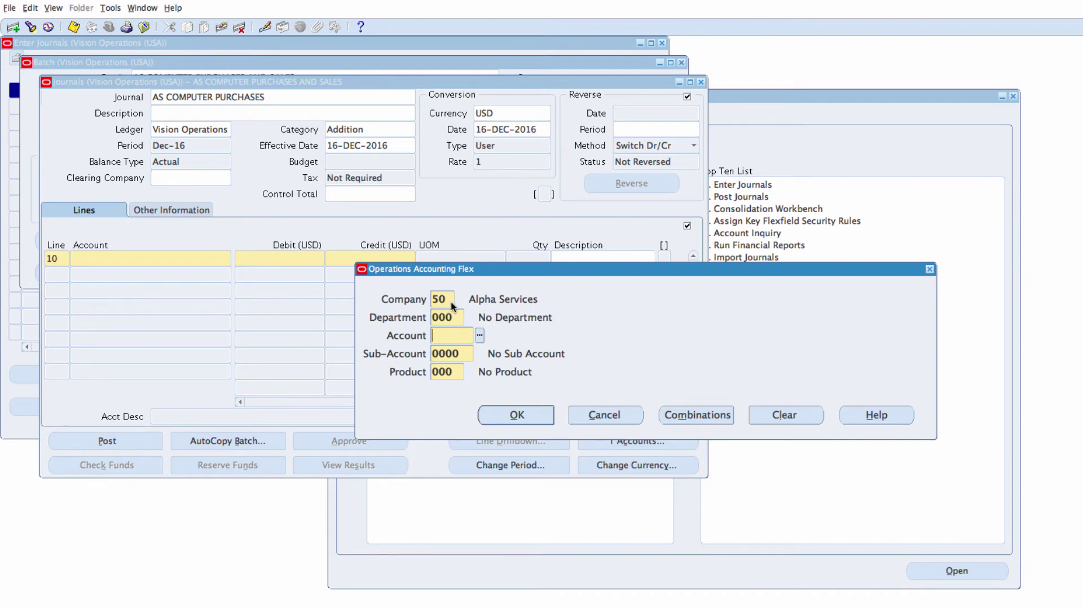
{"action": "type", "text": "1560"}
{"action": "key", "text": "Tab"}
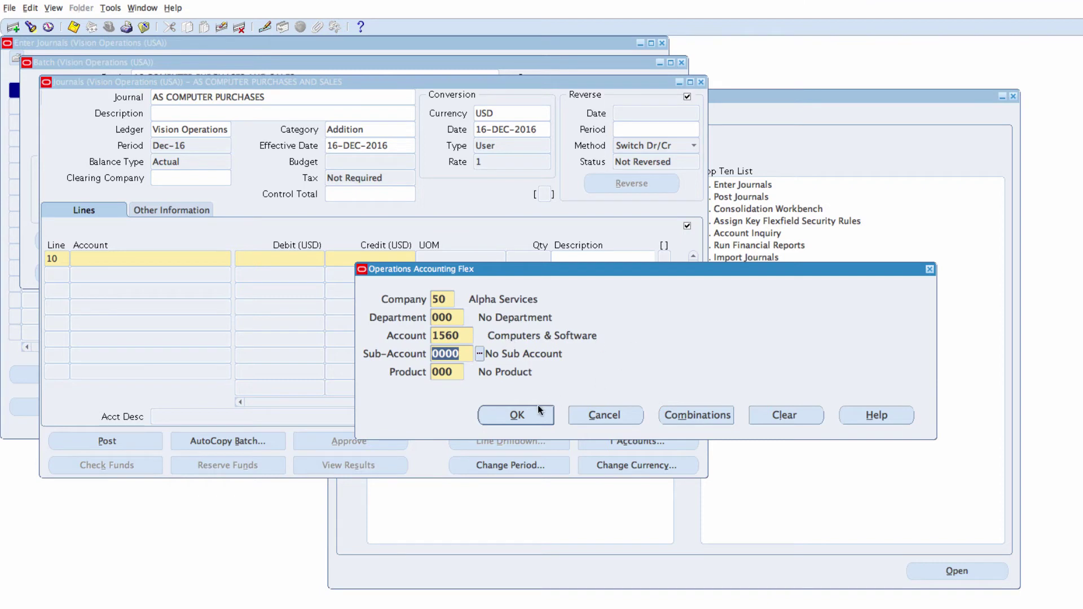
{"action": "left_click", "coordinate": [523, 418]}
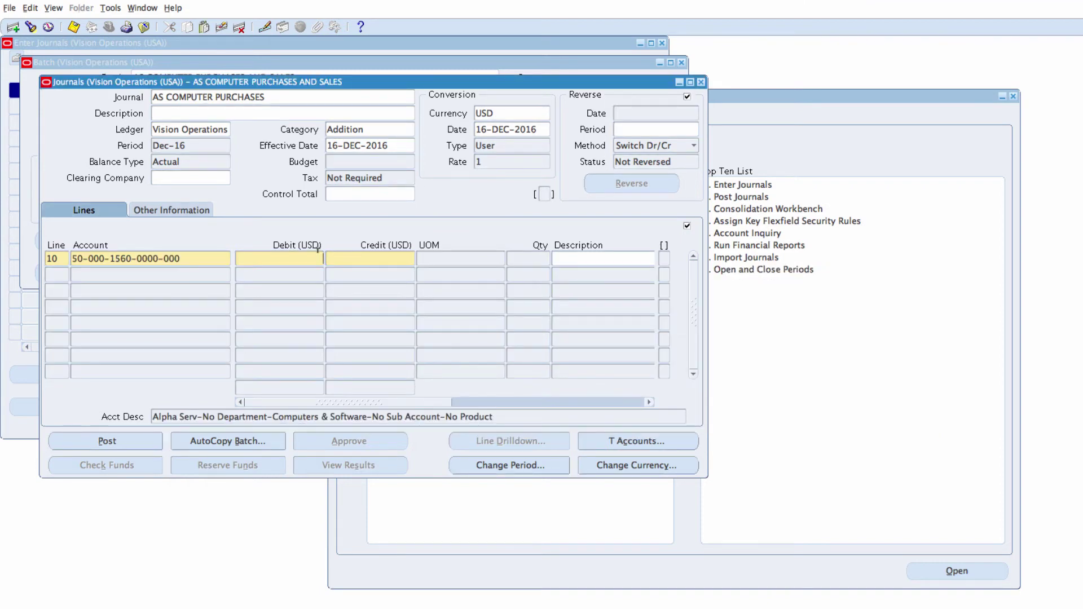
{"action": "type", "text": "85000"}
{"action": "left_click", "coordinate": [189, 260]}
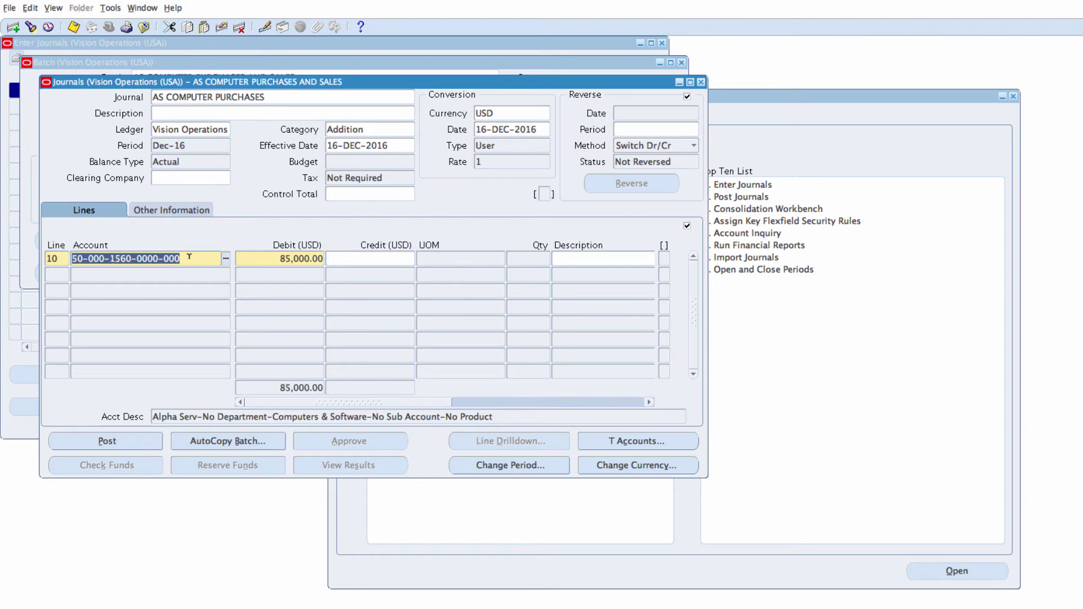
Copy line 10's account to line 20, change it to 1110 Cash, and credit 5000
{"action": "left_click", "coordinate": [141, 268]}
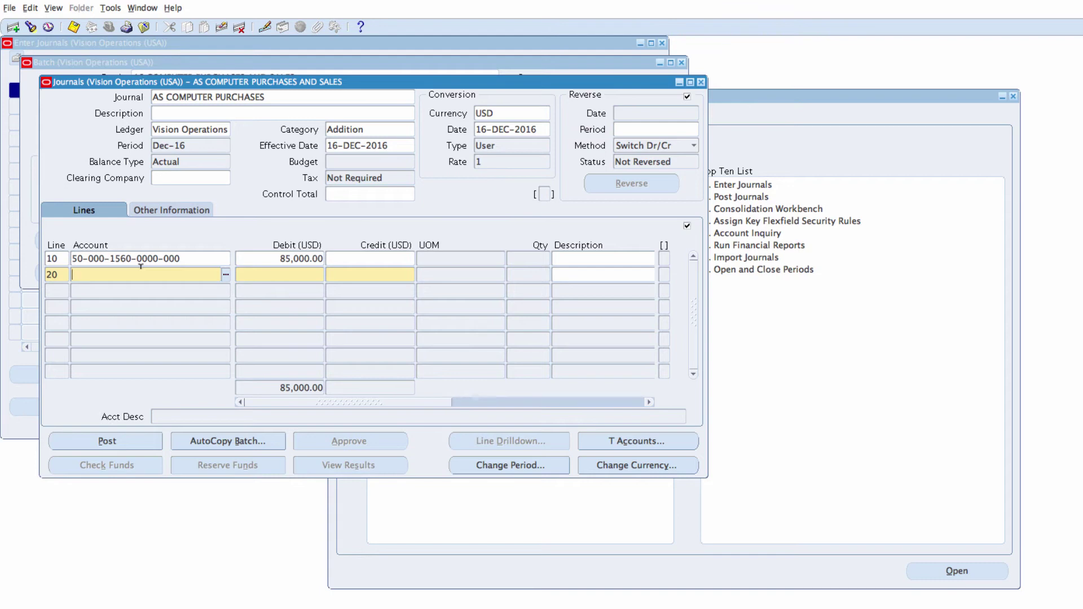
{"action": "key", "text": "shift+F5"}
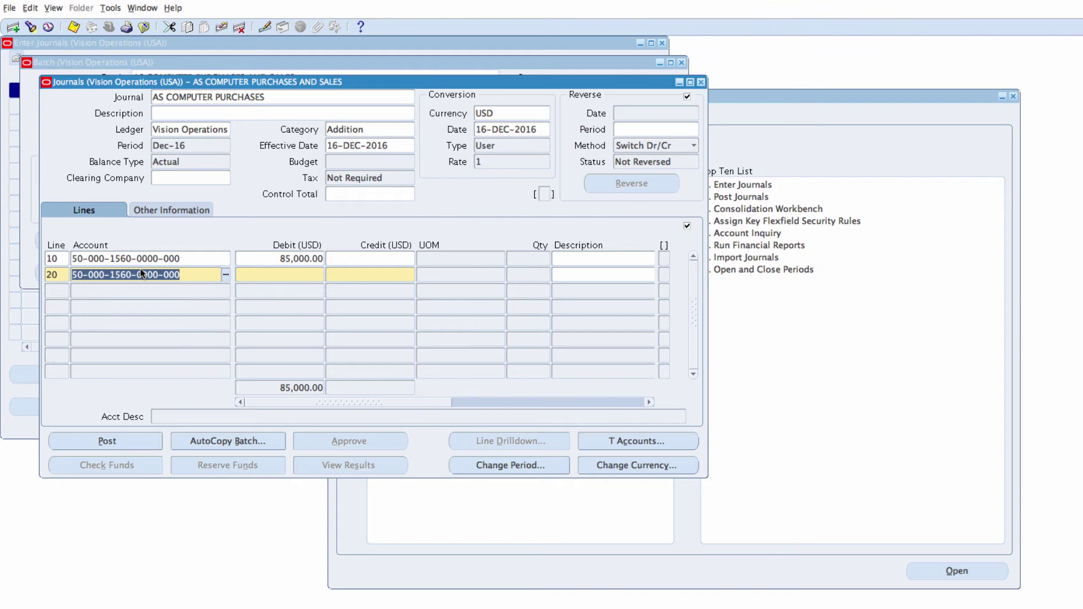
{"action": "key", "text": "Left"}
{"action": "key", "text": "Left"}
{"action": "key", "text": "Left"}
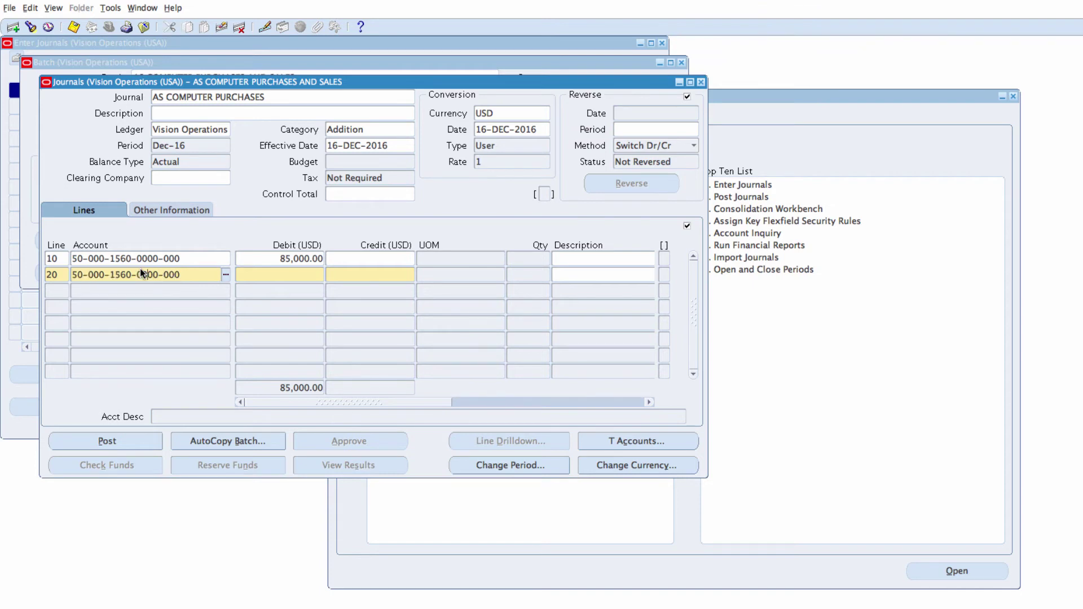
{"action": "key", "text": "BackSpace"}
{"action": "key", "text": "BackSpace"}
{"action": "key", "text": "BackSpace"}
{"action": "type", "text": "110"}
{"action": "left_click", "coordinate": [226, 275]}
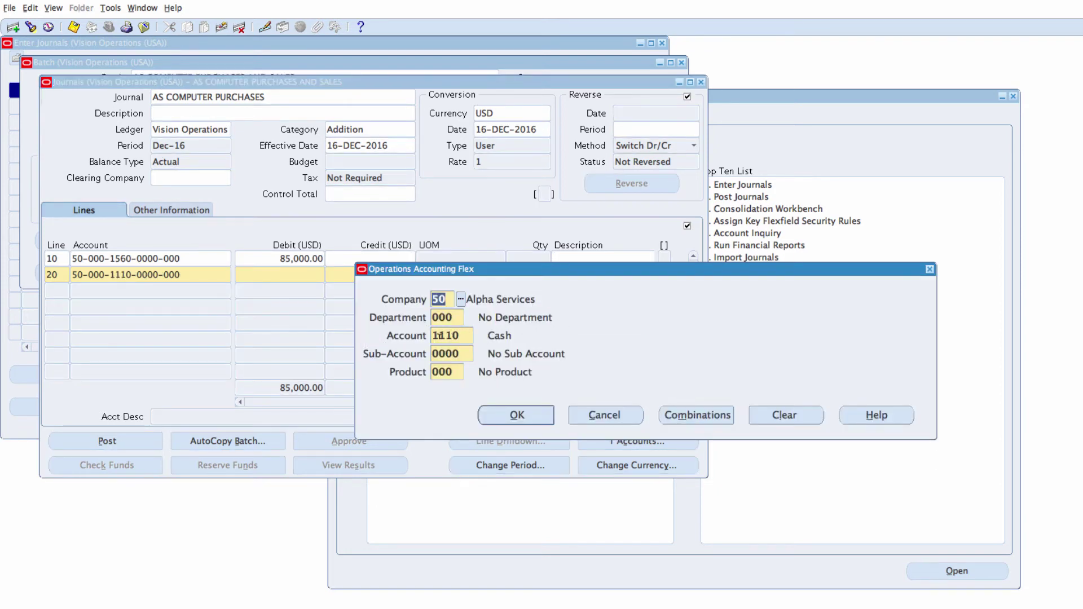
{"action": "left_click", "coordinate": [598, 415]}
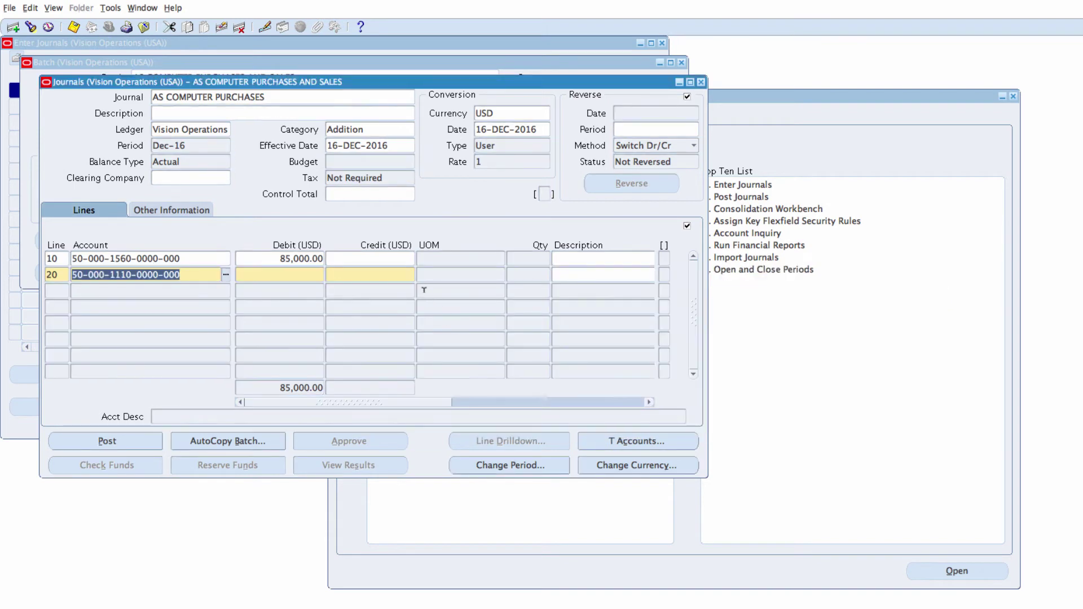
{"action": "left_click", "coordinate": [399, 272]}
{"action": "type", "text": "5"}
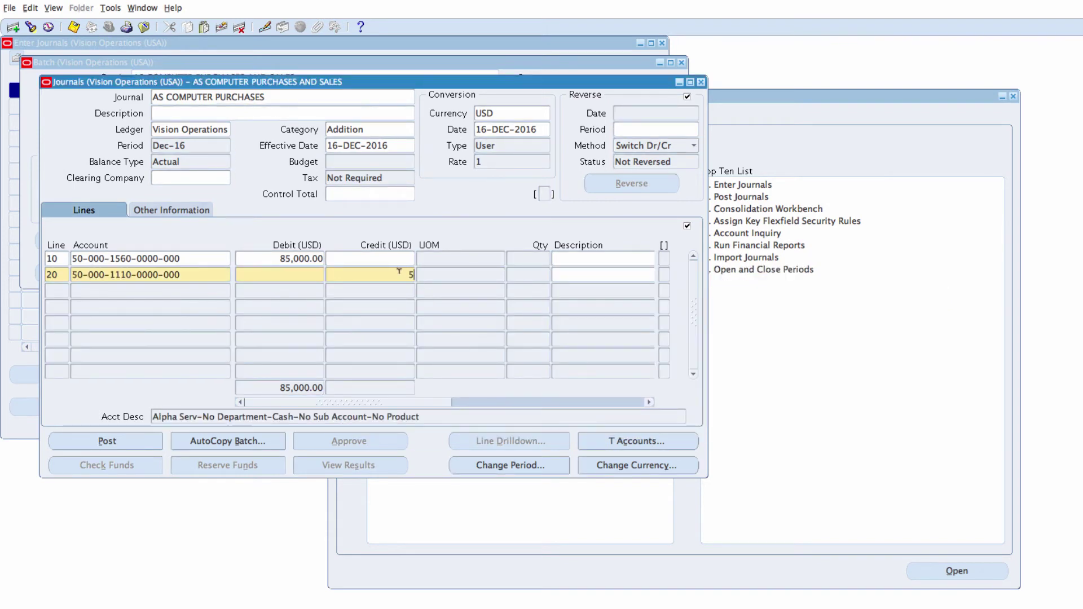
{"action": "type", "text": "000"}
{"action": "left_click", "coordinate": [151, 291]}
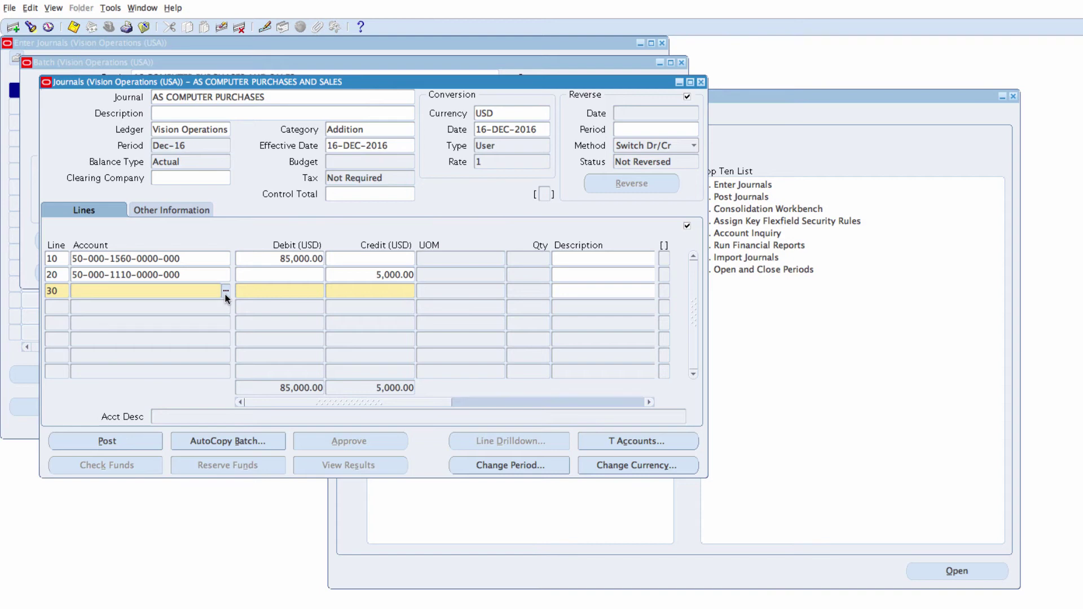
{"action": "key", "text": "shift+F5"}
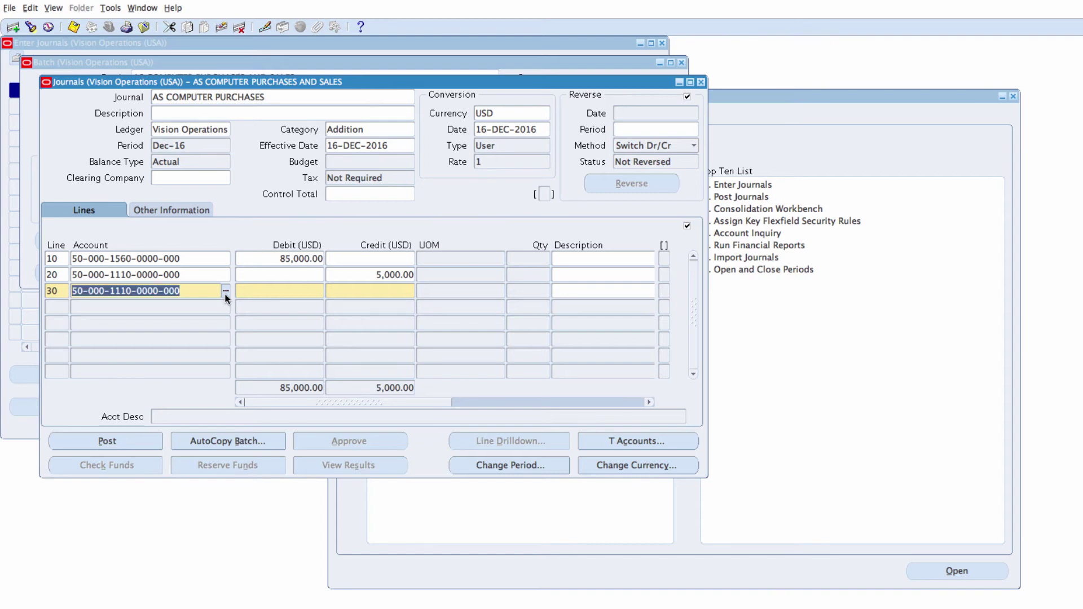
{"action": "left_click", "coordinate": [225, 291]}
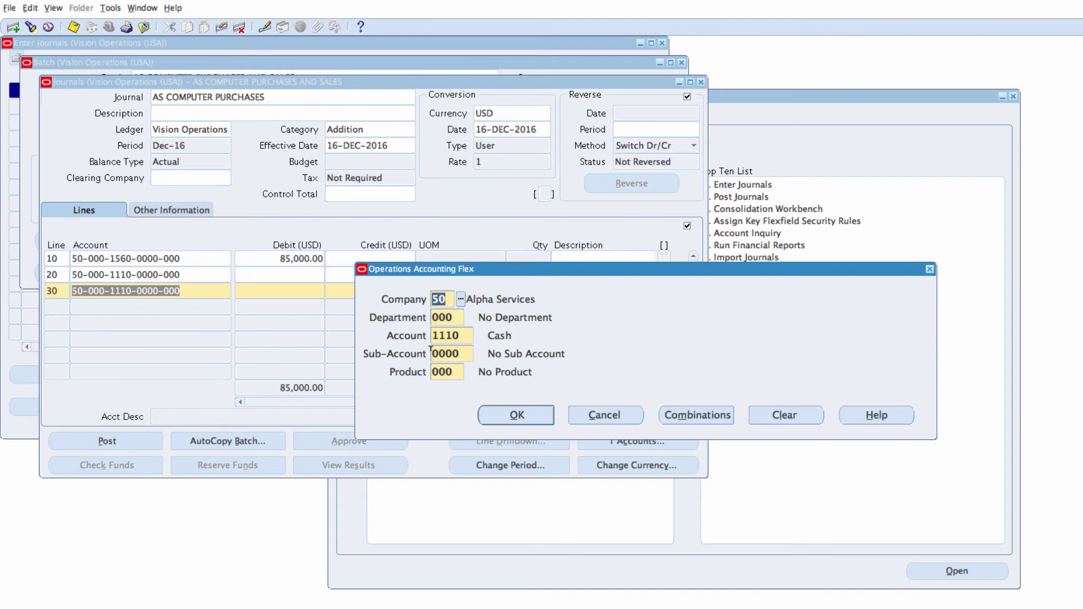
{"action": "left_click", "coordinate": [462, 335]}
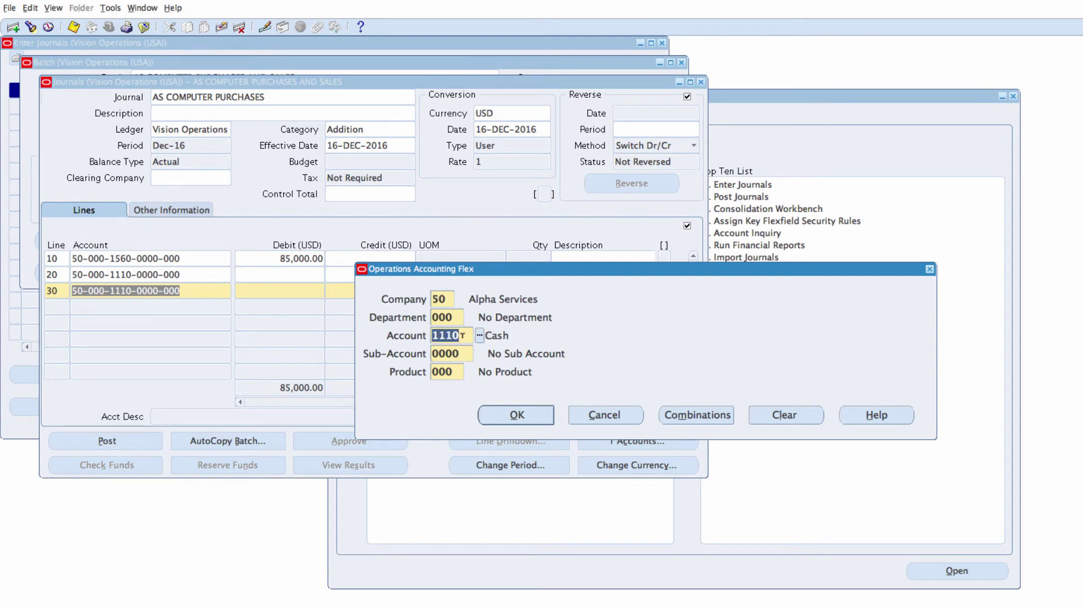
{"action": "type", "text": "2210"}
{"action": "key", "text": "Tab"}
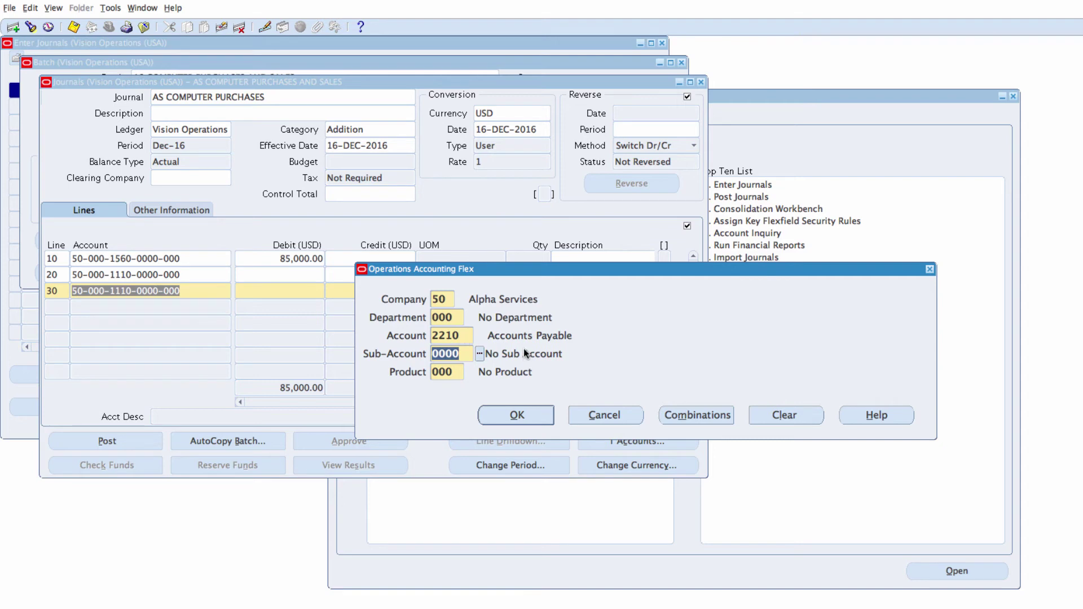
{"action": "left_click", "coordinate": [517, 415]}
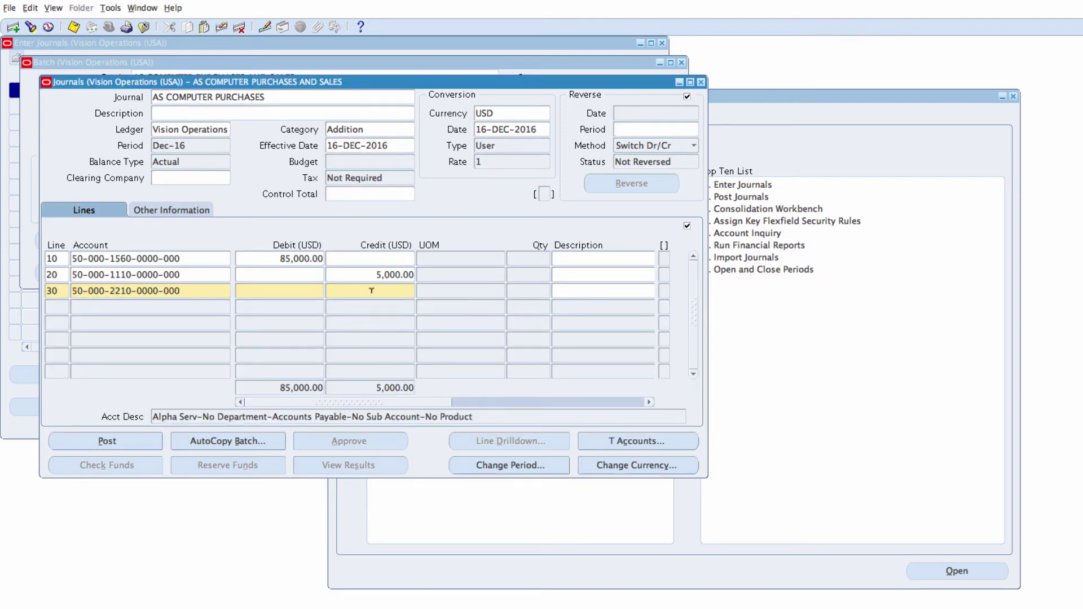
{"action": "type", "text": "800000"}
Describe lines 10–30 as Computers and Software, Cash and Accounts Payable, then save
{"action": "key", "text": "Tab"}
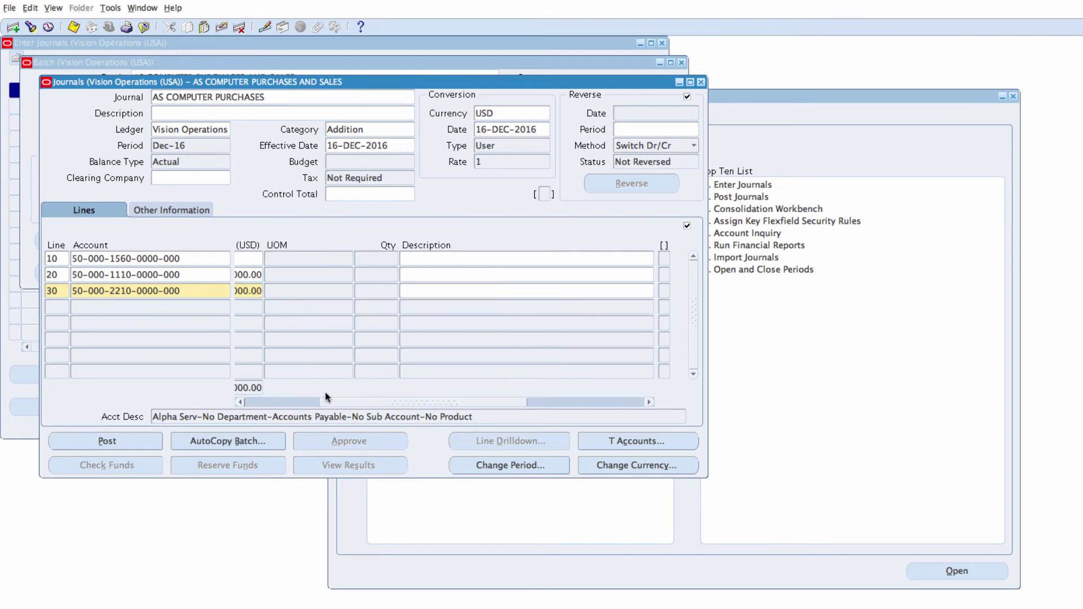
{"action": "left_click_drag", "start_coordinate": [334, 398], "coordinate": [217, 402]}
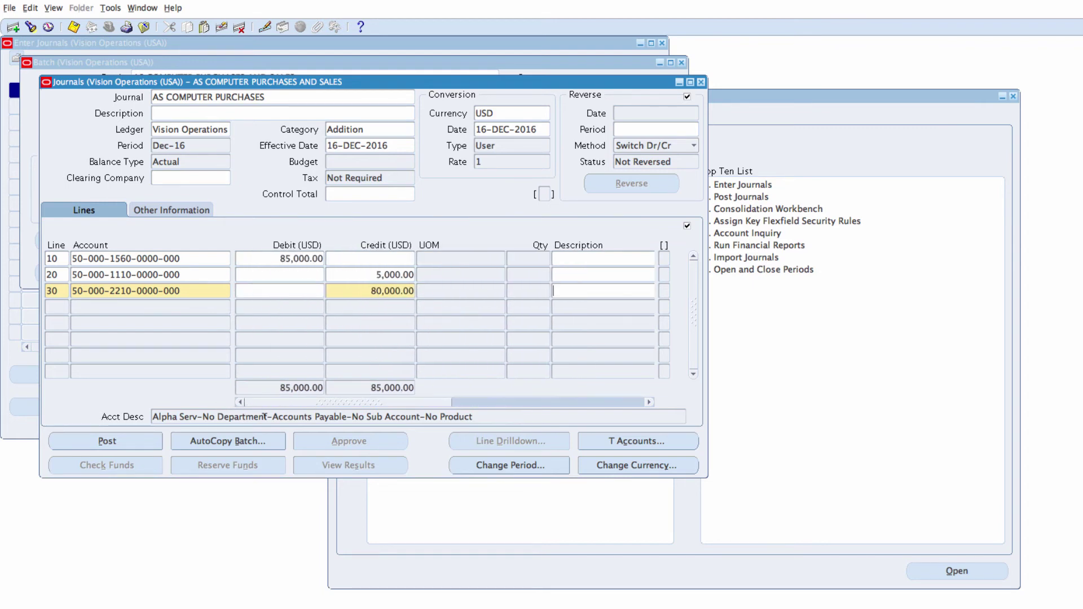
{"action": "left_click", "coordinate": [556, 257]}
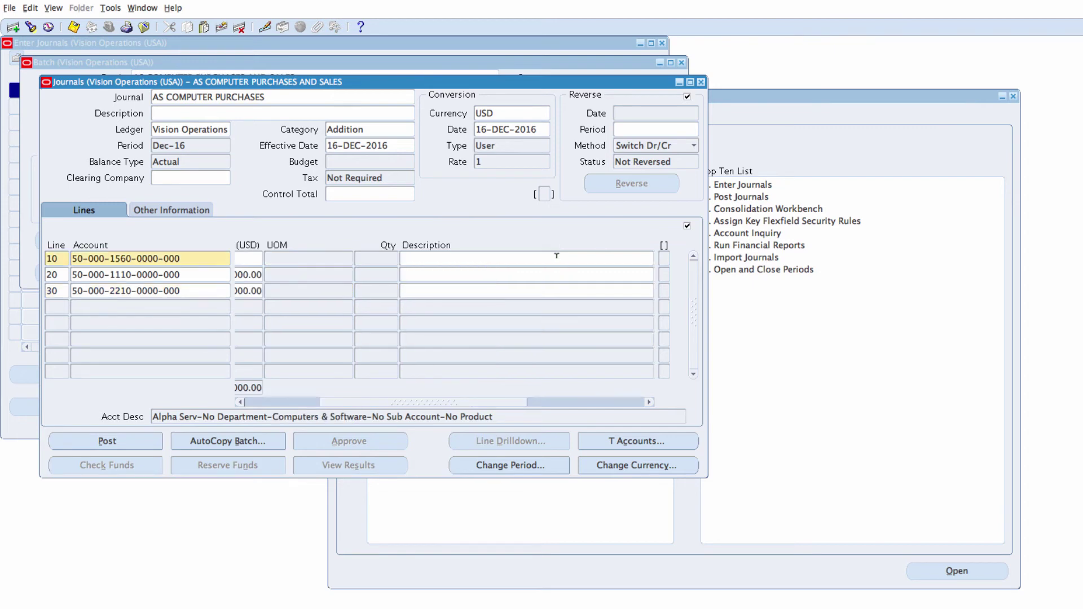
{"action": "type", "text": "Computers and Software"}
{"action": "left_click", "coordinate": [458, 269]}
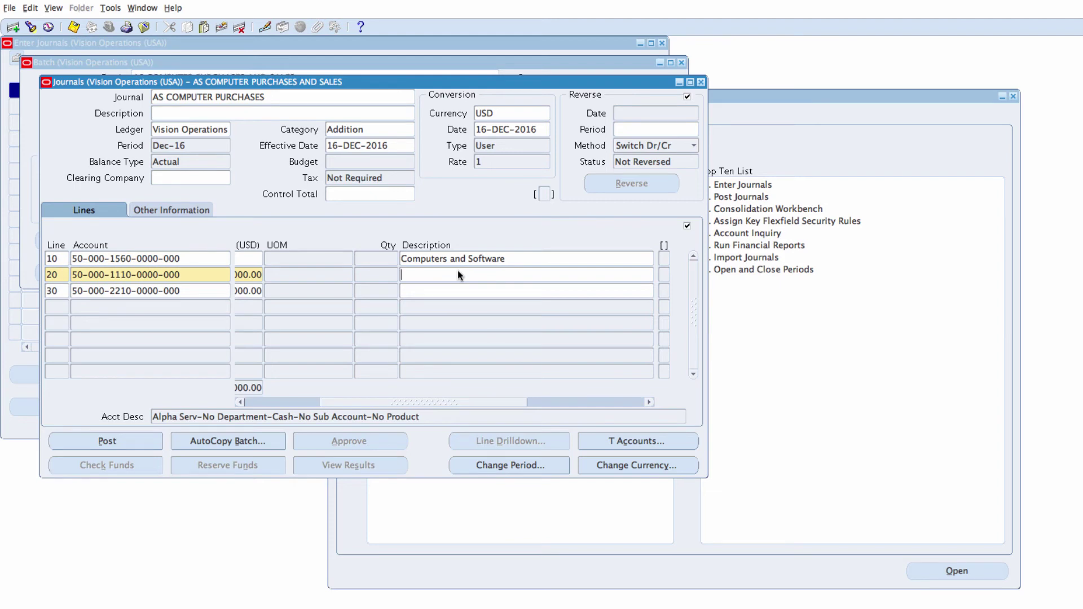
{"action": "type", "text": "Cash"}
{"action": "key", "text": "Down"}
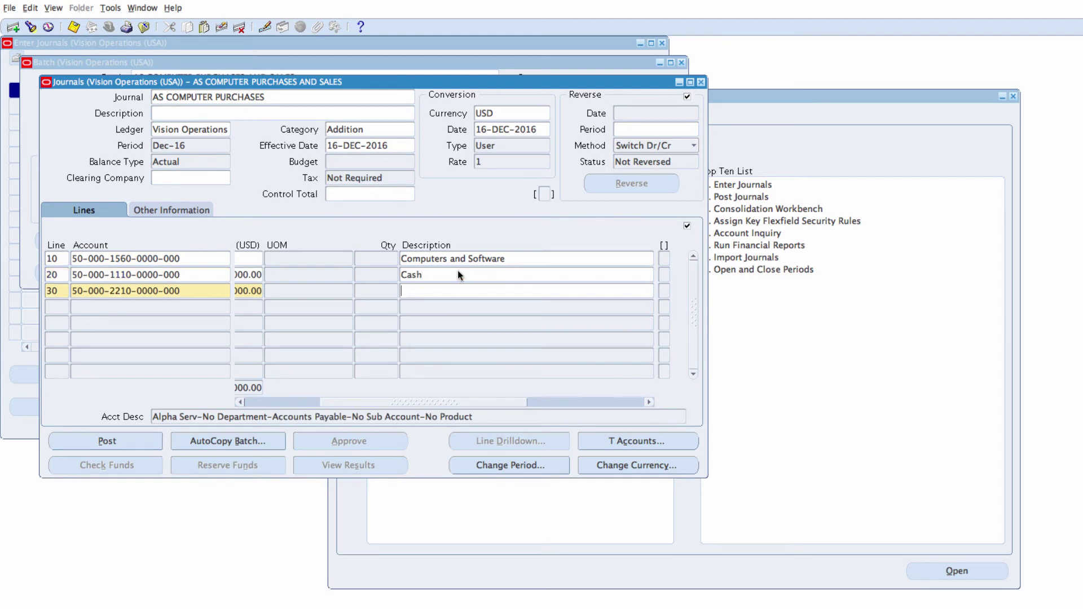
{"action": "type", "text": "Accounts Payable"}
{"action": "left_click_drag", "start_coordinate": [354, 400], "coordinate": [265, 406]}
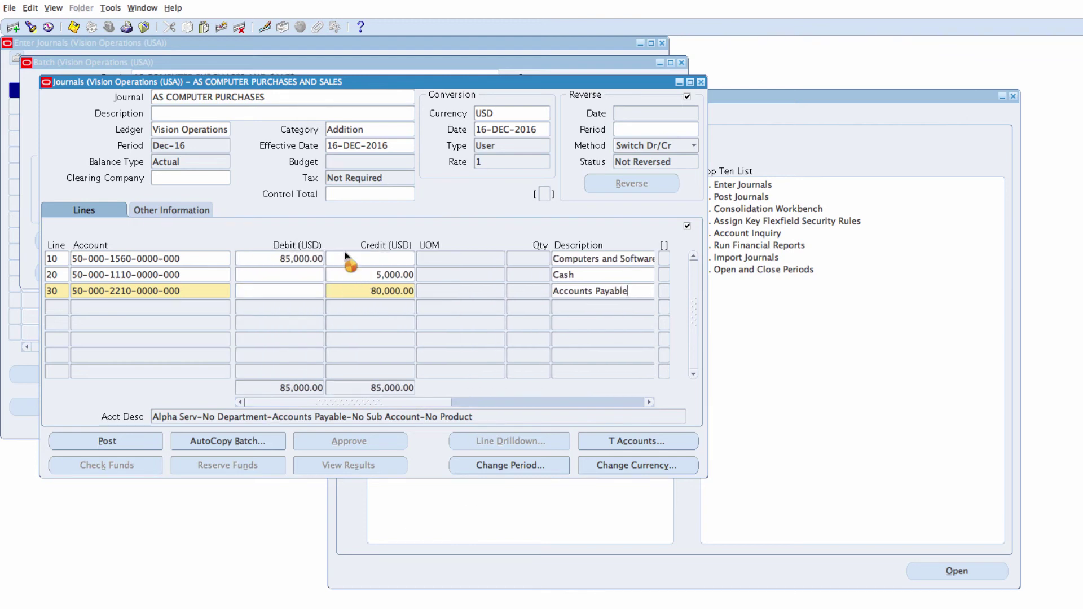
{"action": "key", "text": "ctrl+s"}
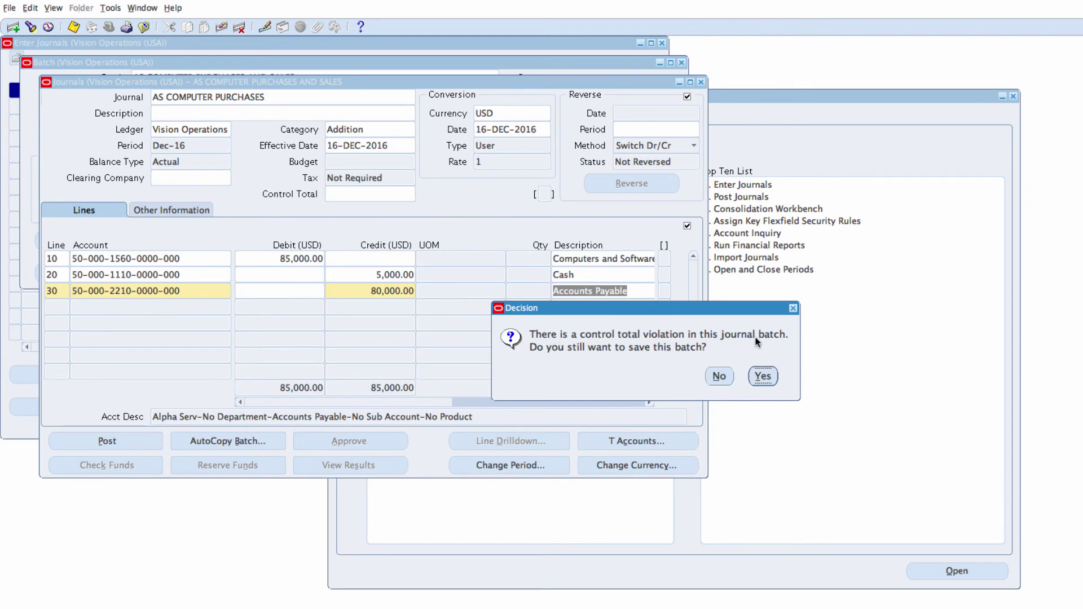
Save despite the control-total warning and add a new blank journal to the batch
{"action": "left_click", "coordinate": [763, 376]}
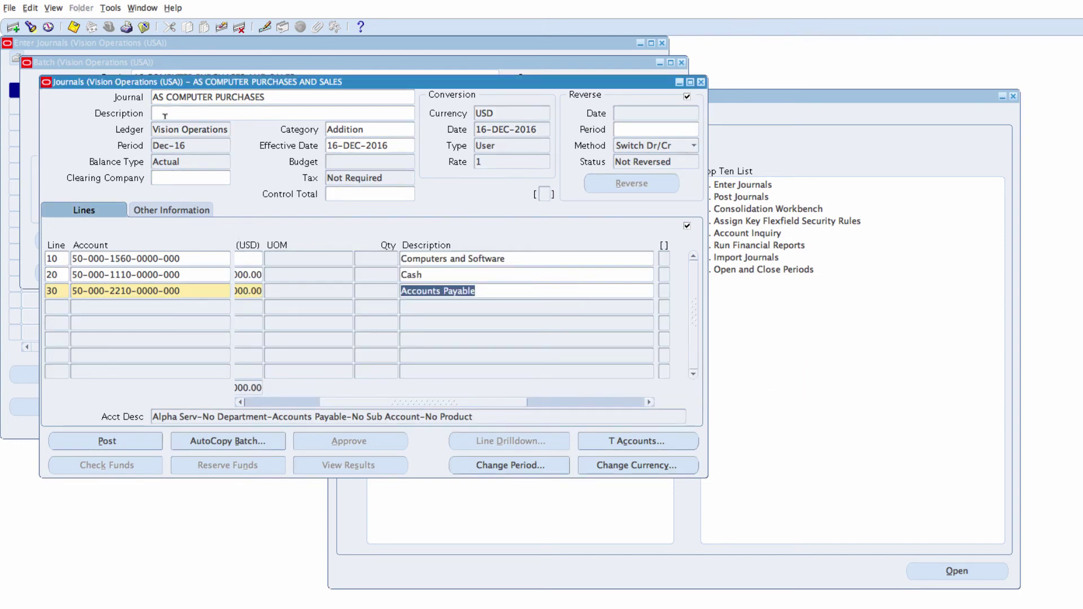
{"action": "left_click", "coordinate": [278, 95]}
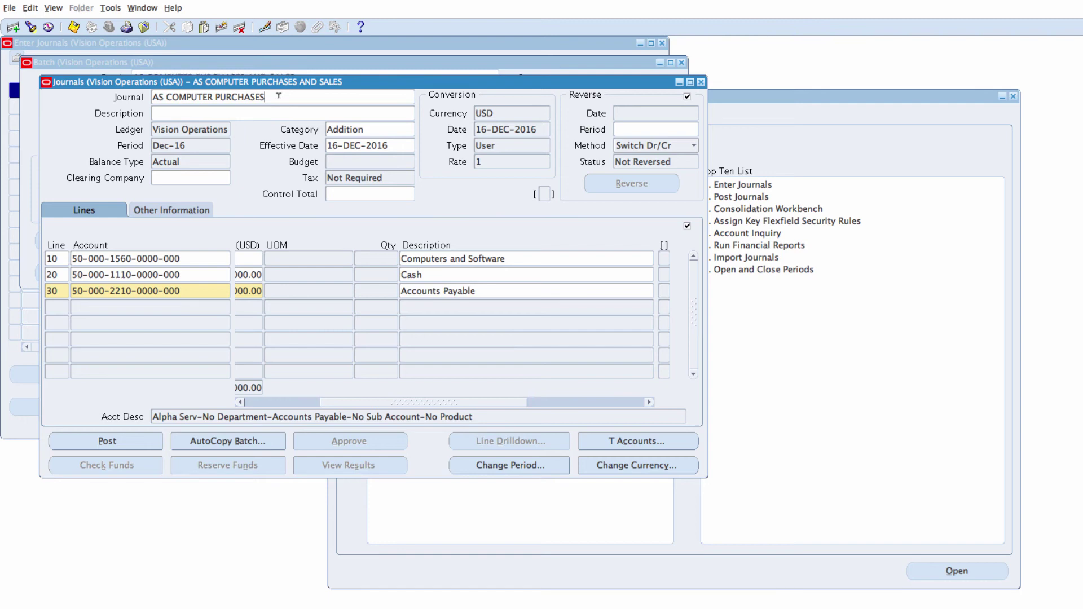
{"action": "key", "text": "ctrl+Down"}
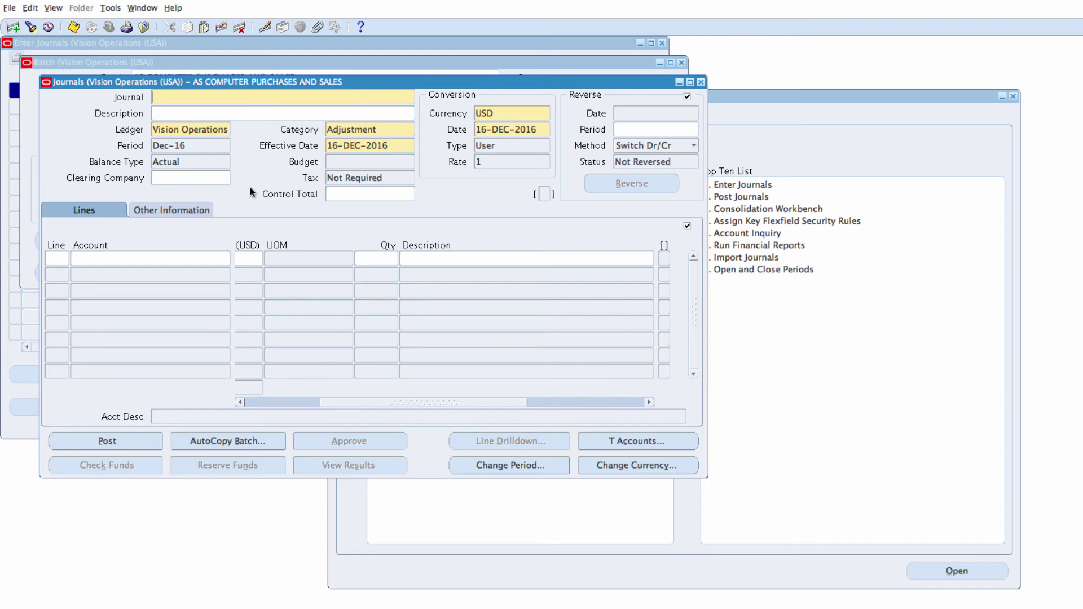
Name the second journal AS COMPUTER SALES and choose Revenue as its category
{"action": "type", "text": "AS COMPUTER SALES"}
{"action": "left_click", "coordinate": [384, 129]}
{"action": "type", "text": "REV"}
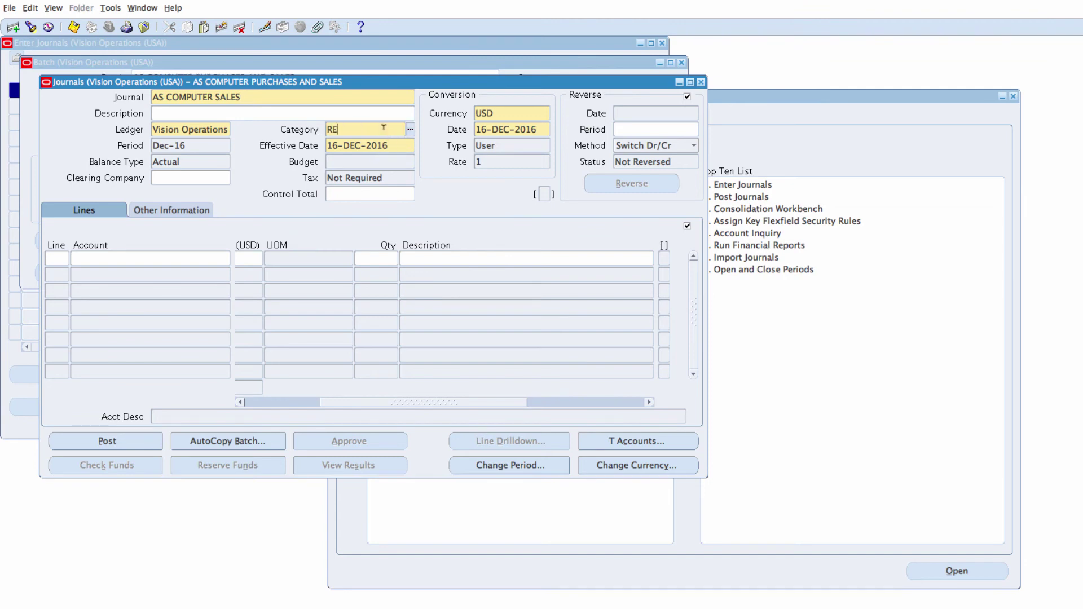
{"action": "key", "text": "Tab"}
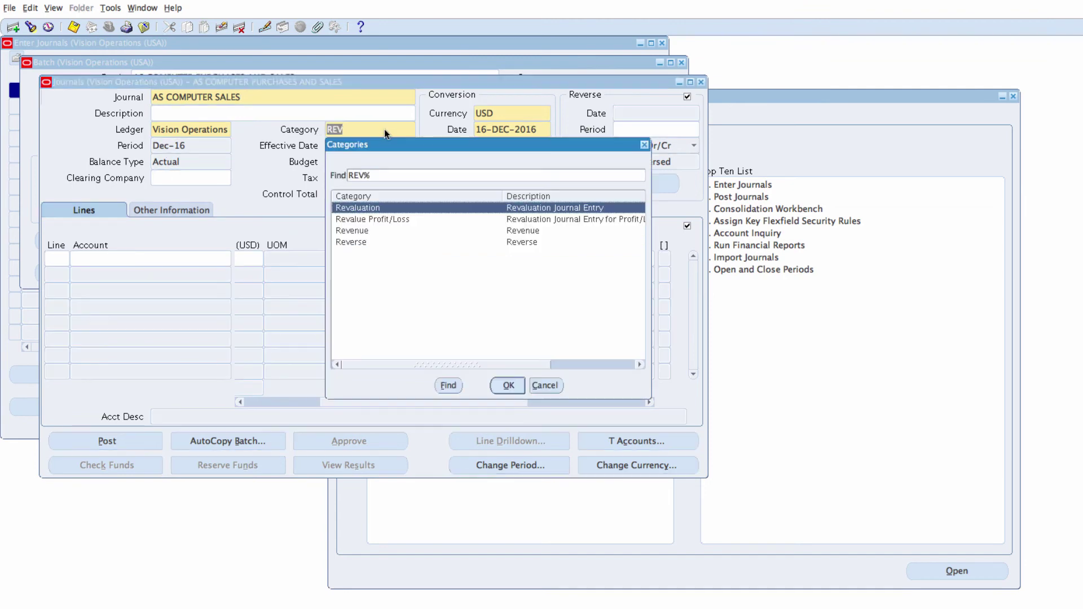
{"action": "left_click", "coordinate": [364, 230]}
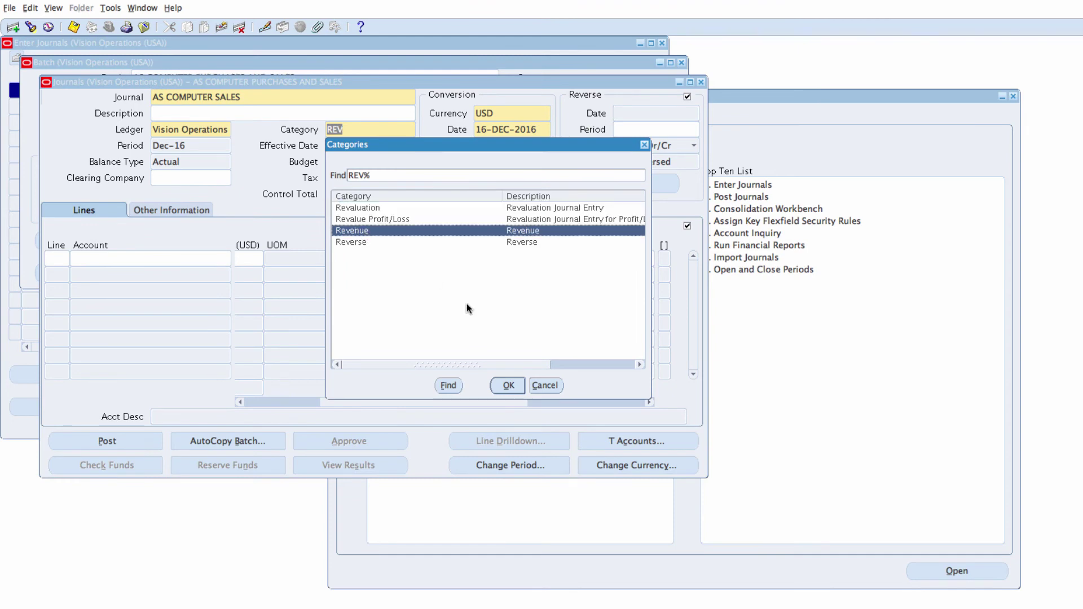
{"action": "left_click", "coordinate": [507, 387]}
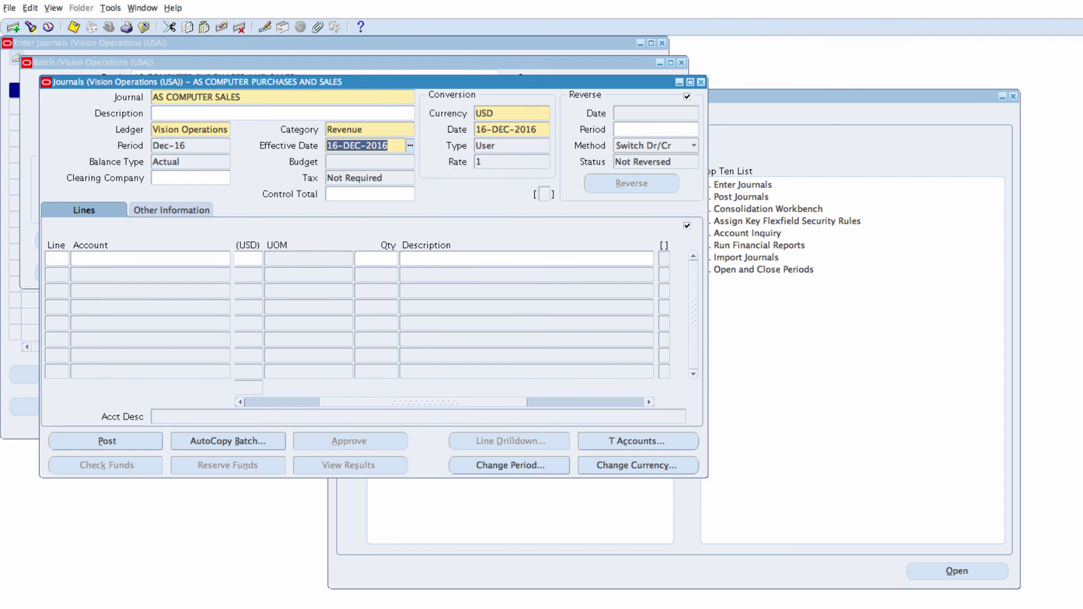
{"action": "left_click", "coordinate": [58, 255]}
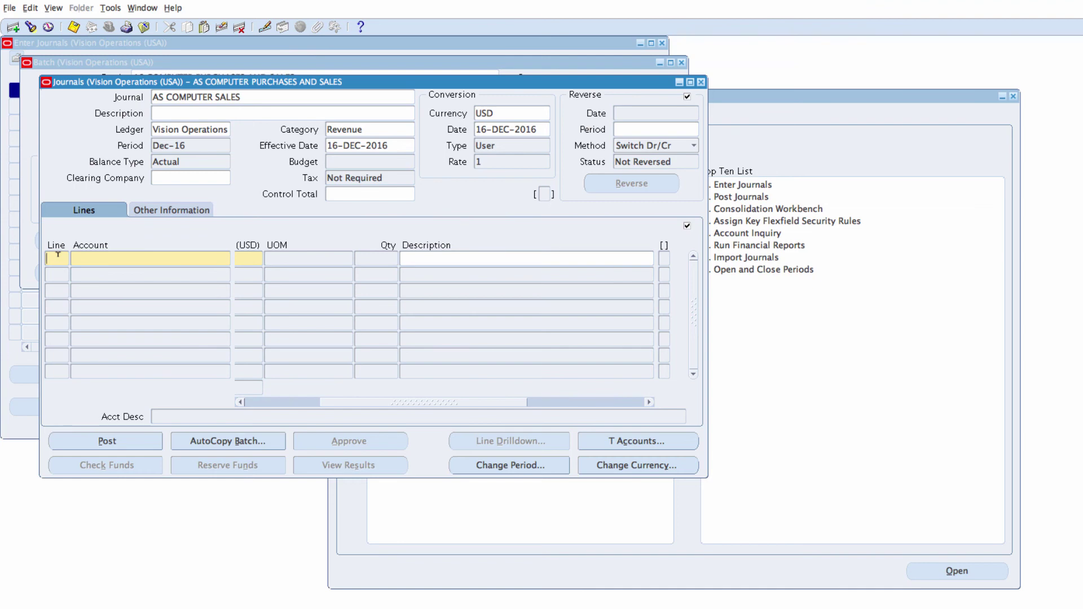
{"action": "type", "text": "10"}
{"action": "key", "text": "Tab"}
{"action": "left_click", "coordinate": [226, 258]}
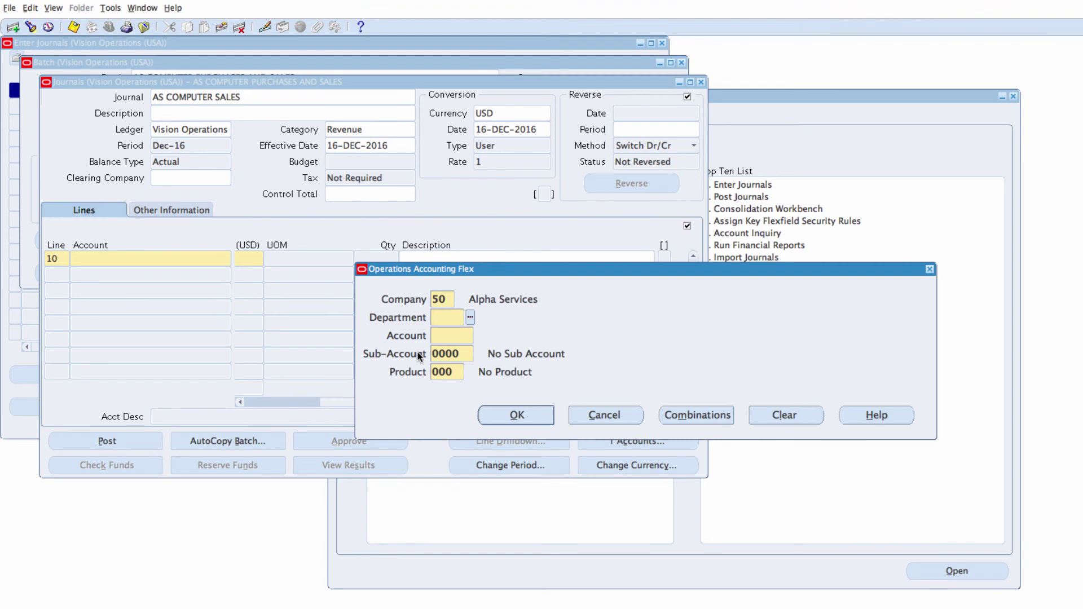
{"action": "type", "text": "000"}
{"action": "key", "text": "Tab"}
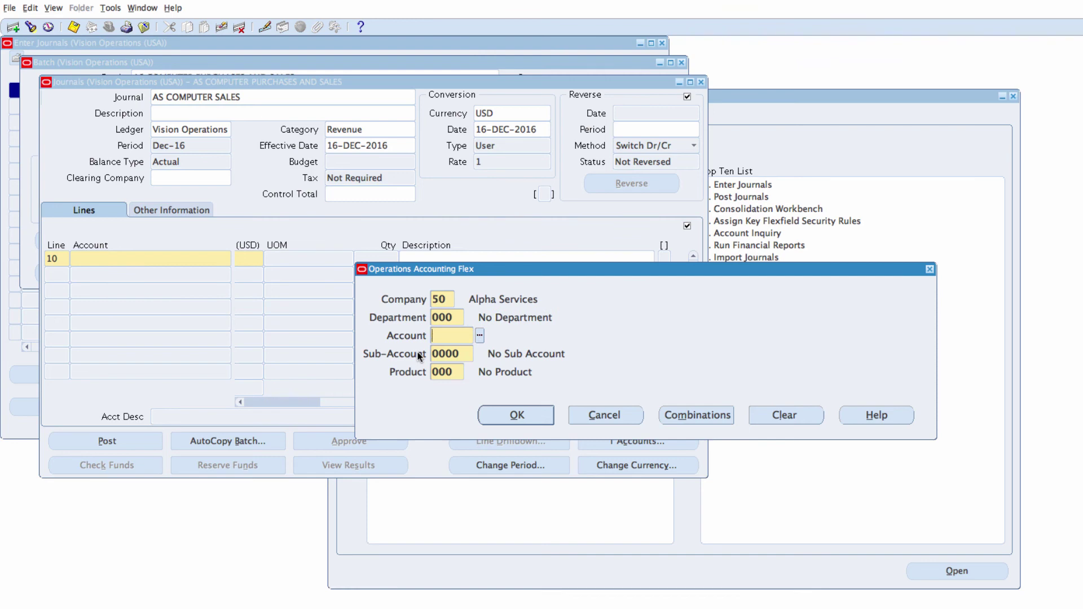
{"action": "type", "text": "1210"}
{"action": "key", "text": "Tab"}
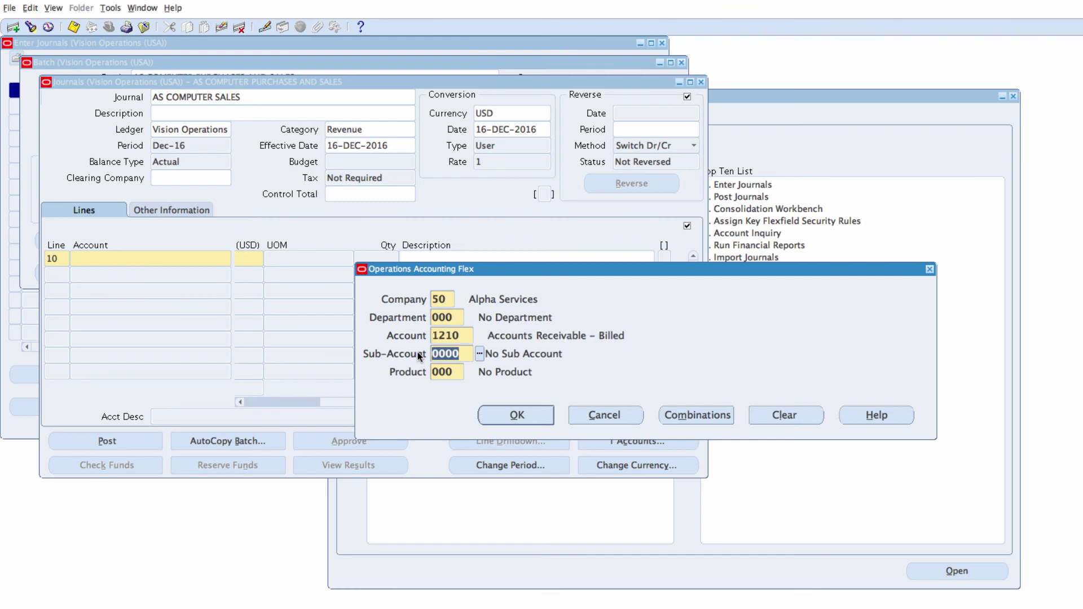
{"action": "left_click", "coordinate": [517, 418]}
{"action": "left_click", "coordinate": [516, 418]}
{"action": "type", "text": "1"}
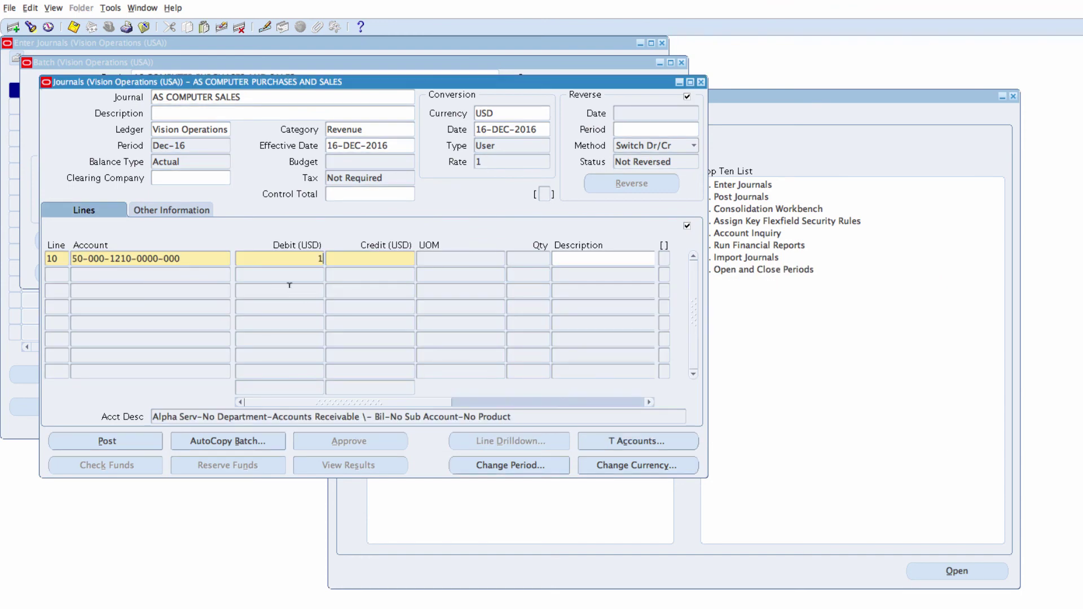
{"action": "type", "text": "35000"}
{"action": "key", "text": "Tab"}
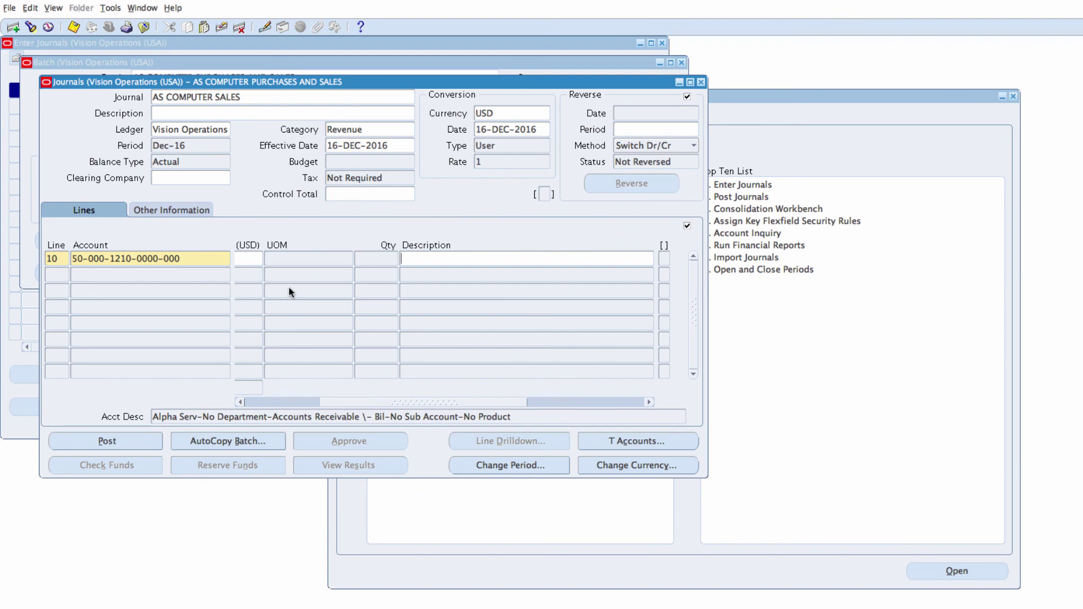
{"action": "type", "text": "Accounts Receivable"}
{"action": "key", "text": "Tab"}
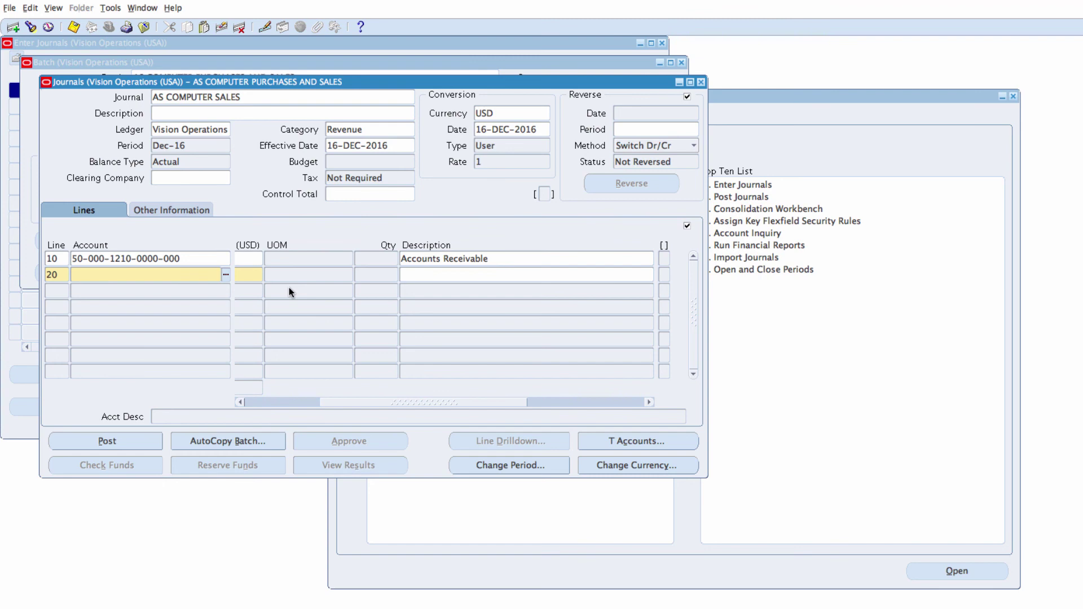
{"action": "key", "text": "shift+F5"}
{"action": "key", "text": "Left"}
{"action": "key", "text": "Left"}
{"action": "key", "text": "Left"}
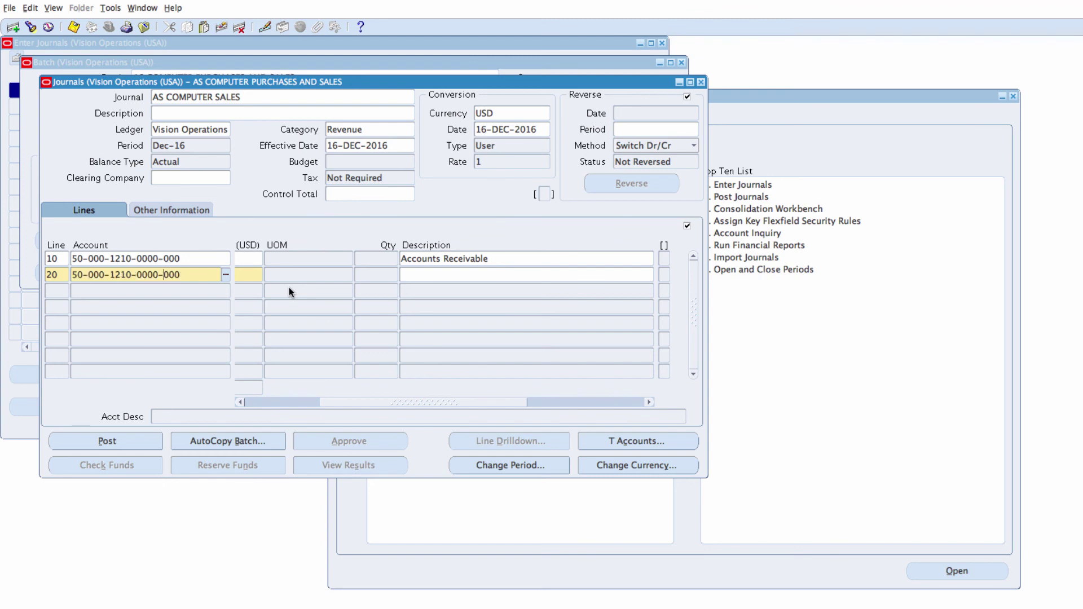
{"action": "key", "text": "Left"}
{"action": "key", "text": "Left"}
{"action": "key", "text": "Left"}
{"action": "key", "text": "Left"}
{"action": "key", "text": "BackSpace"}
{"action": "key", "text": "BackSpace"}
{"action": "key", "text": "BackSpace"}
{"action": "key", "text": "BackSpace"}
{"action": "key", "text": "BackSpace"}
{"action": "key", "text": "BackSpace"}
{"action": "key", "text": "BackSpace"}
{"action": "key", "text": "BackSpace"}
{"action": "type", "text": "420"}
{"action": "type", "text": "-"}
{"action": "type", "text": "44"}
{"action": "key", "text": "BackSpace"}
{"action": "type", "text": "110"}
{"action": "left_click", "coordinate": [226, 277]}
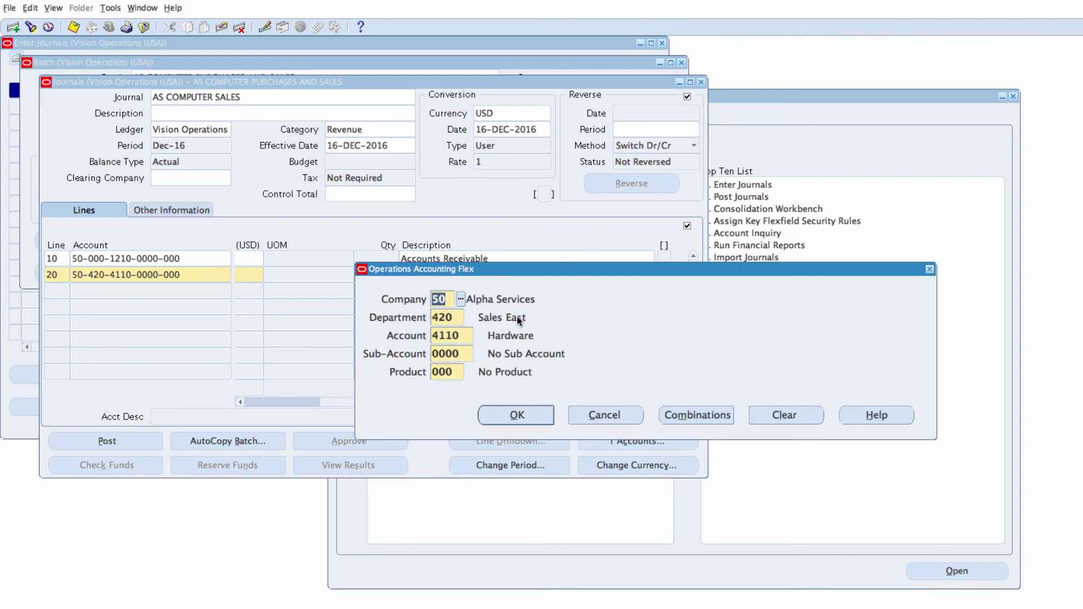
{"action": "left_click", "coordinate": [528, 415]}
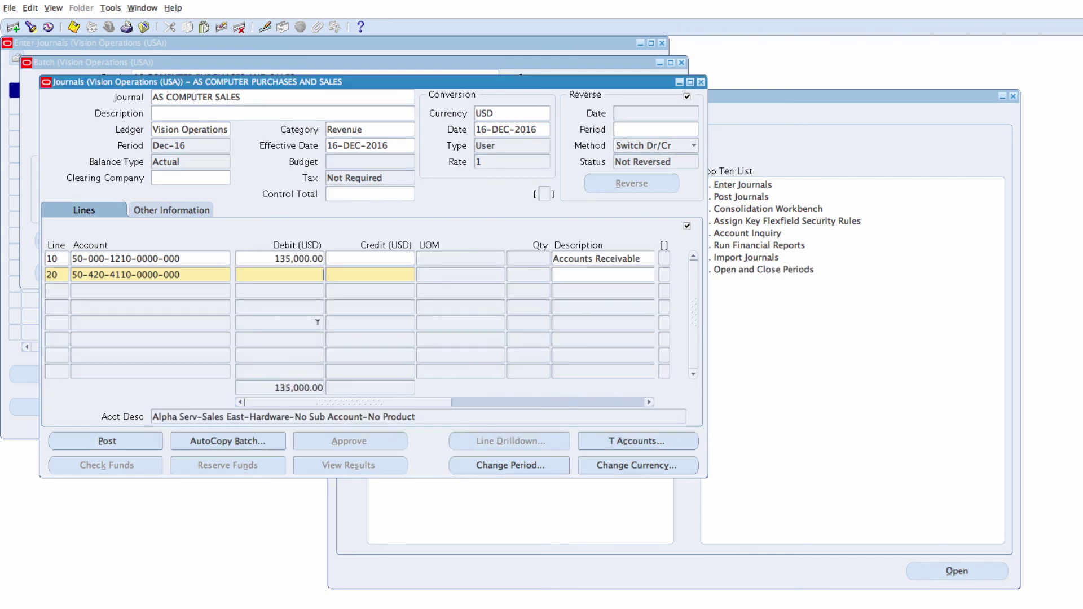
Enter a 135,000 credit on line 20 with the description 'Revenue'
{"action": "left_click", "coordinate": [356, 273]}
{"action": "type", "text": "135000"}
{"action": "key", "text": "Tab"}
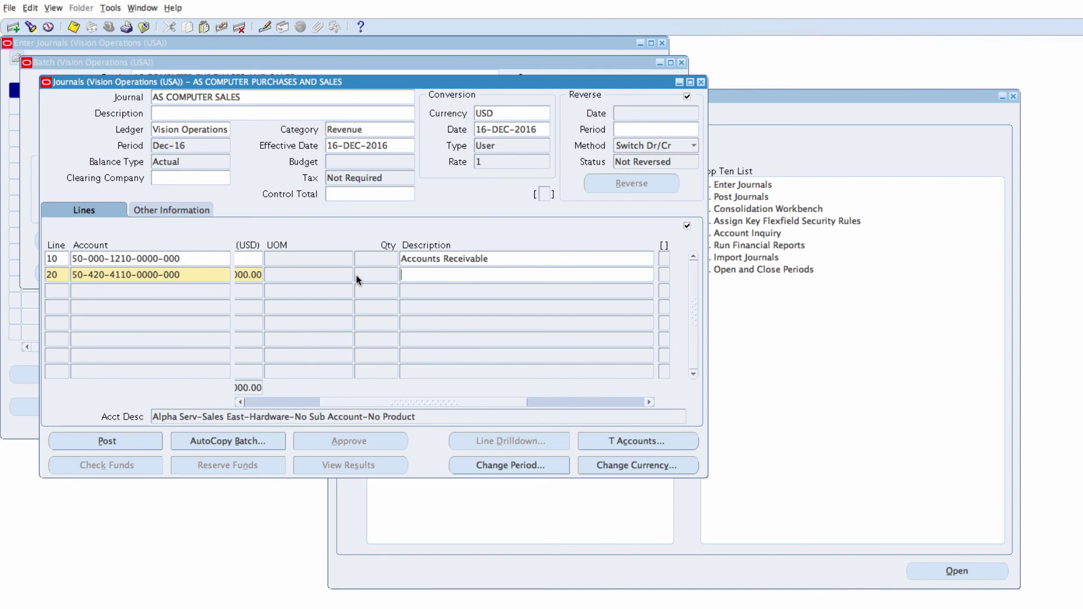
{"action": "type", "text": "Revenue"}
{"action": "left_click_drag", "start_coordinate": [346, 402], "coordinate": [224, 408]}
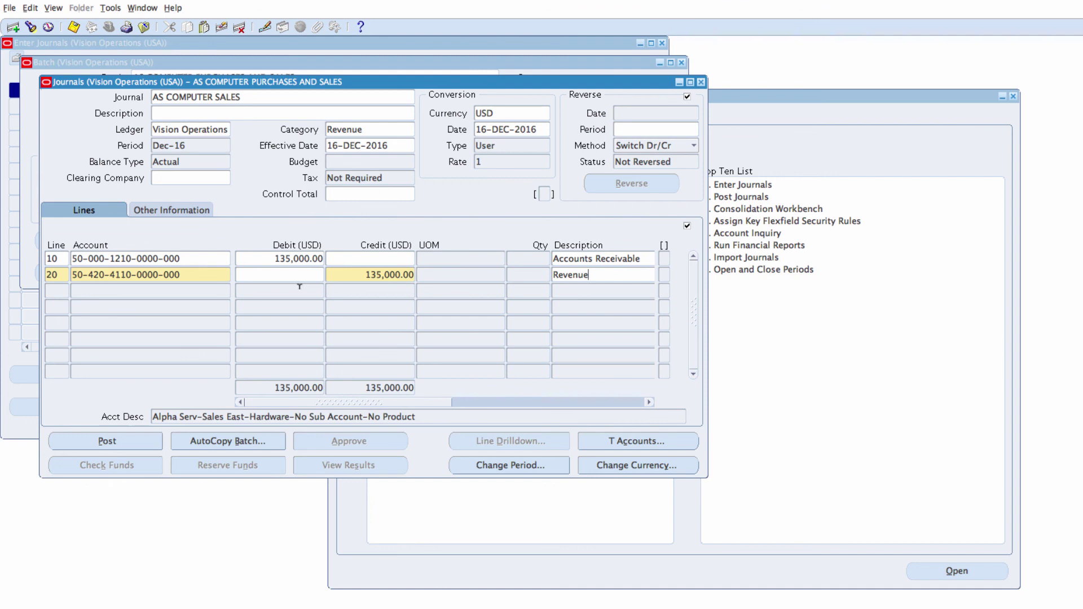
{"action": "left_click", "coordinate": [346, 272]}
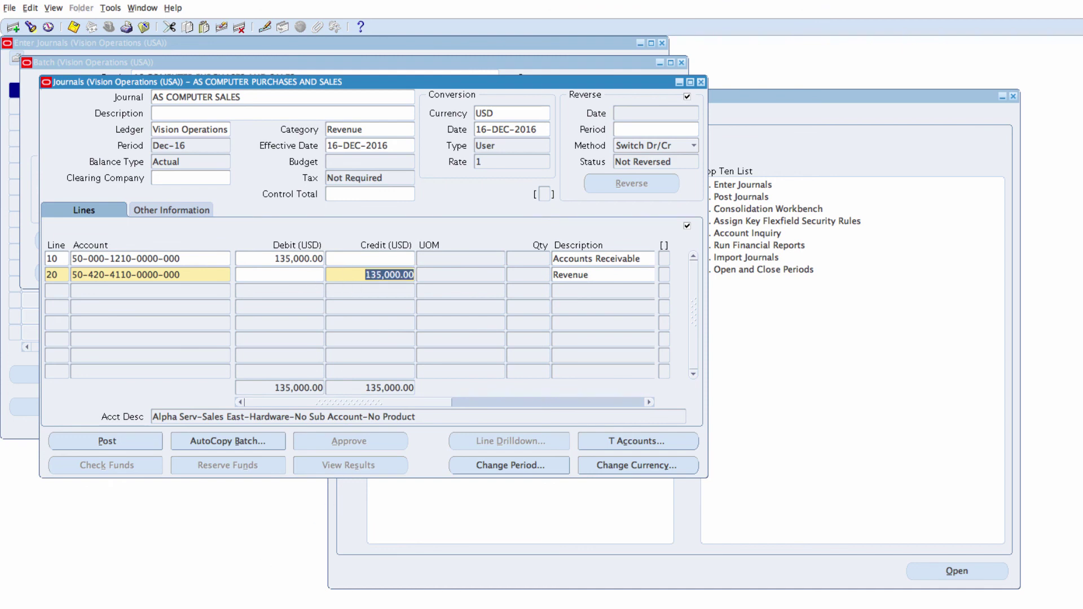
Save the AS COMPUTER SALES journal and confirm the batch's 220000 debit and credit totals equal the control total
{"action": "left_click", "coordinate": [74, 28]}
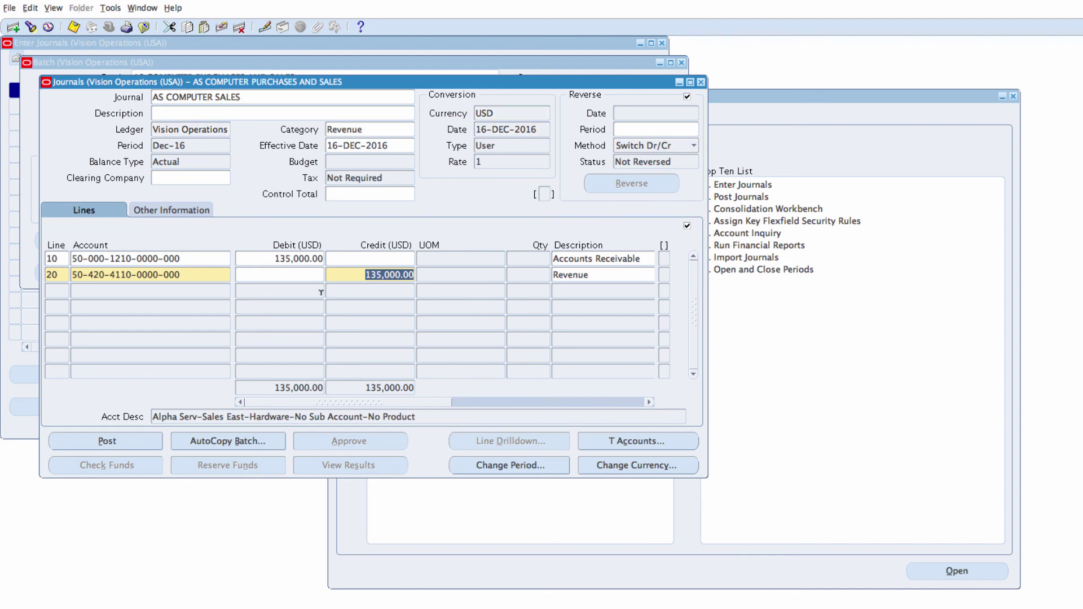
{"action": "left_click", "coordinate": [700, 83]}
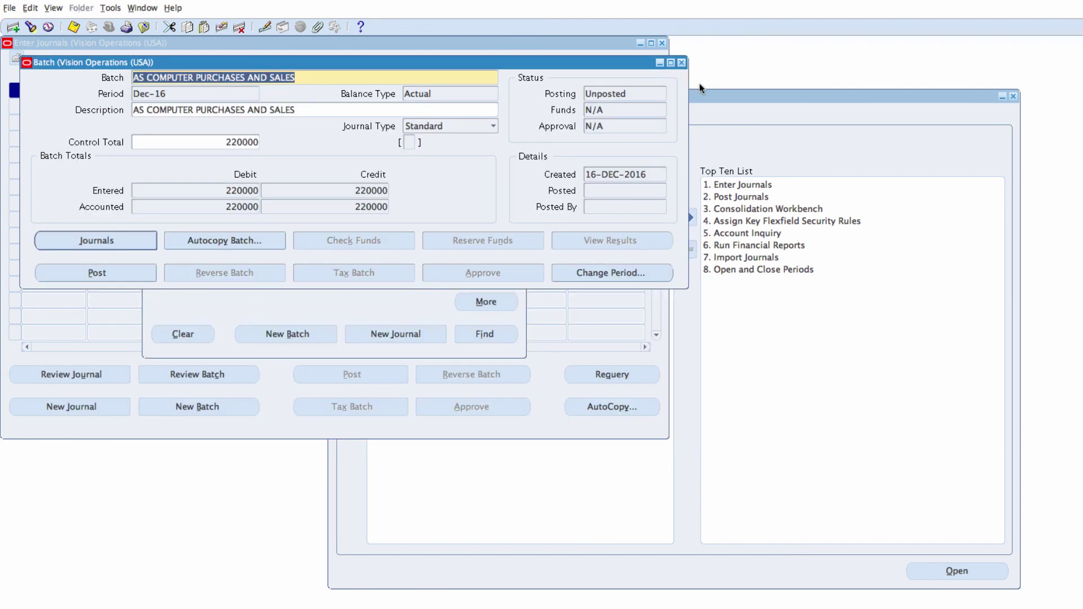
{"action": "left_click", "coordinate": [225, 195]}
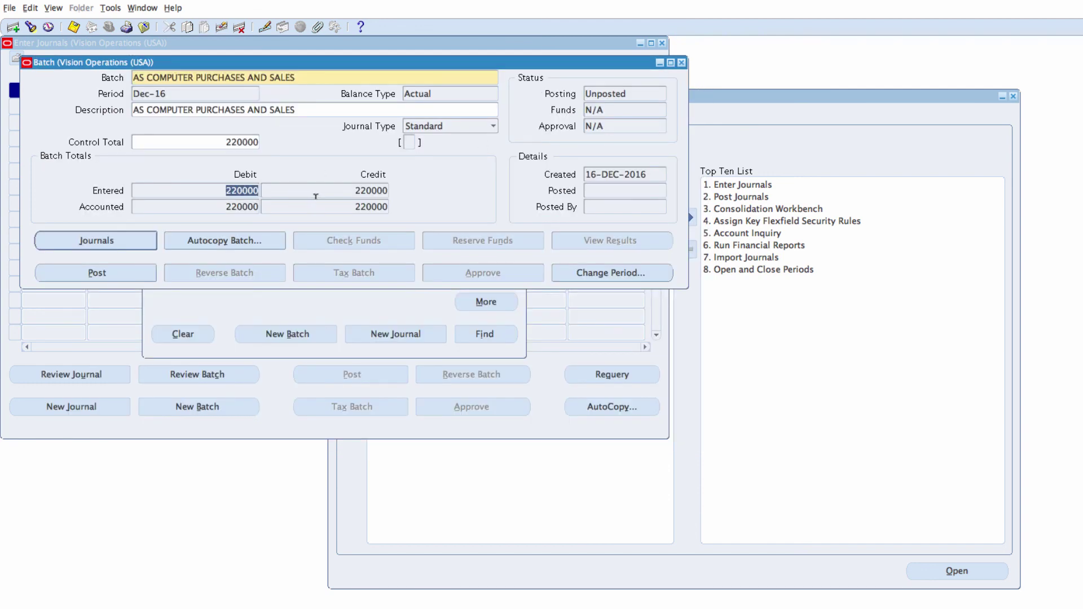
{"action": "left_click", "coordinate": [313, 196]}
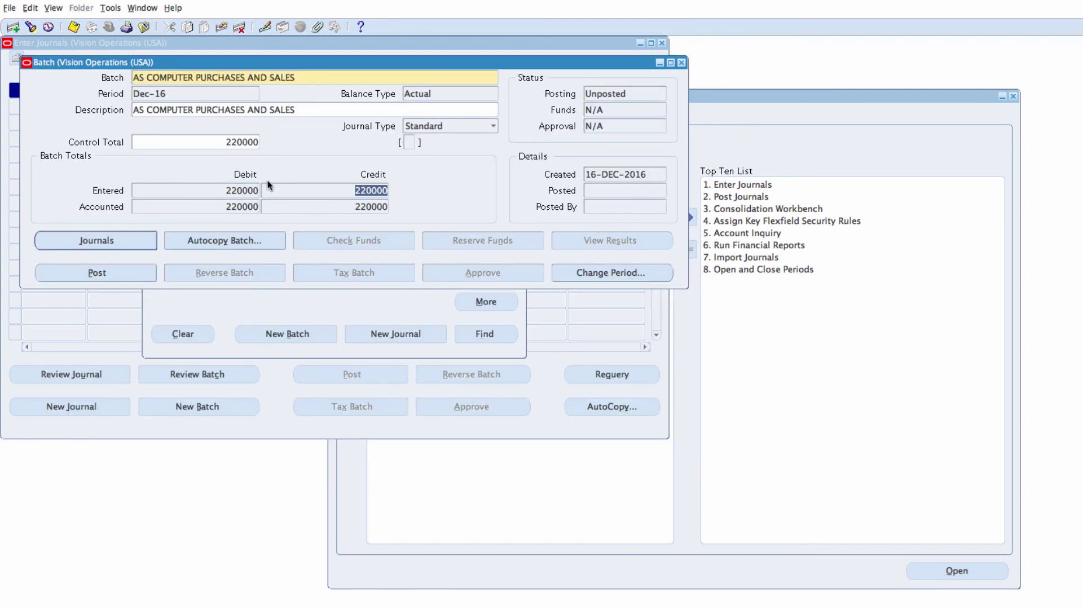
{"action": "left_click", "coordinate": [204, 136]}
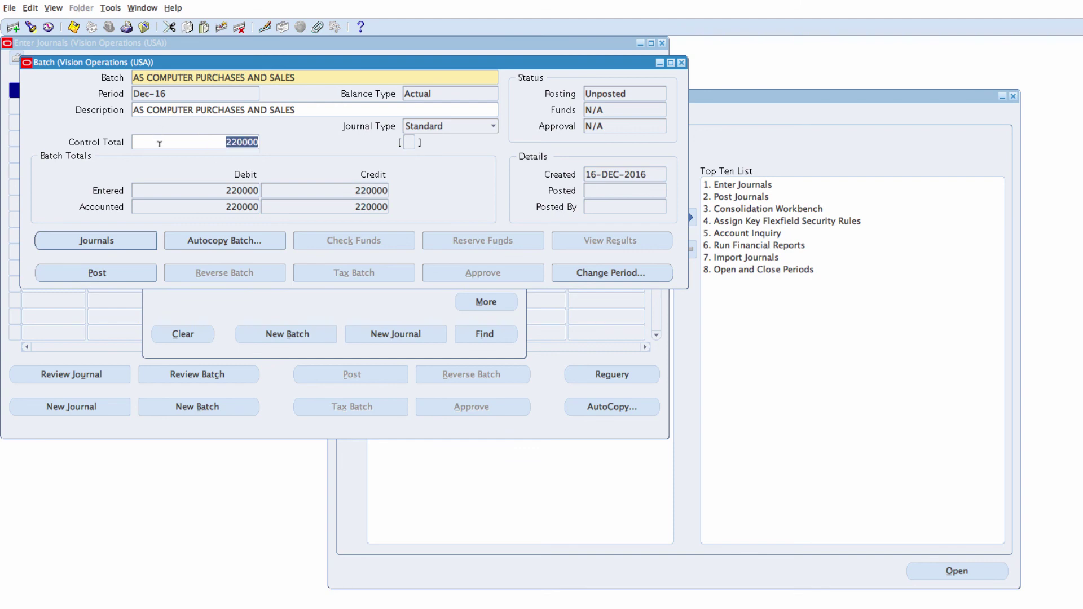
Close the Batch and Enter Journals windows and collapse the Navigator's function tree
{"action": "left_click", "coordinate": [681, 62]}
{"action": "left_click", "coordinate": [661, 43]}
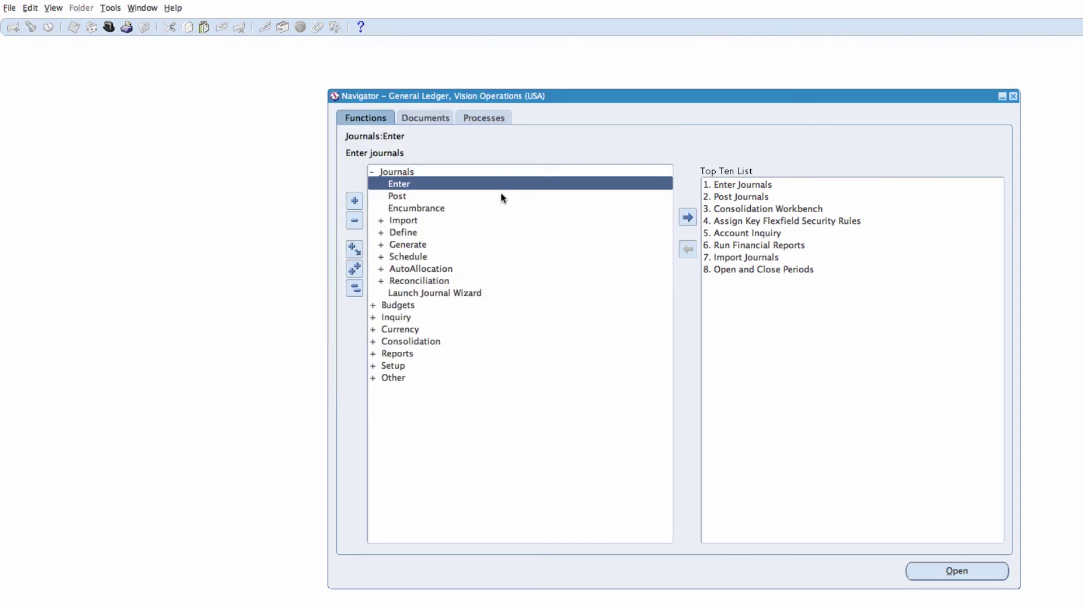
{"action": "left_click", "coordinate": [354, 288]}
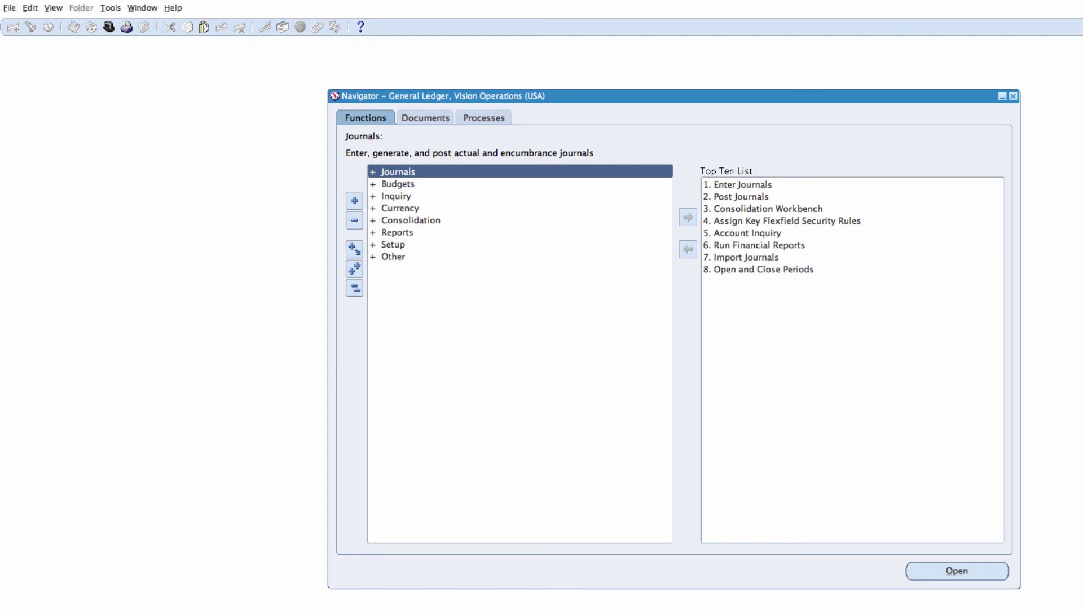